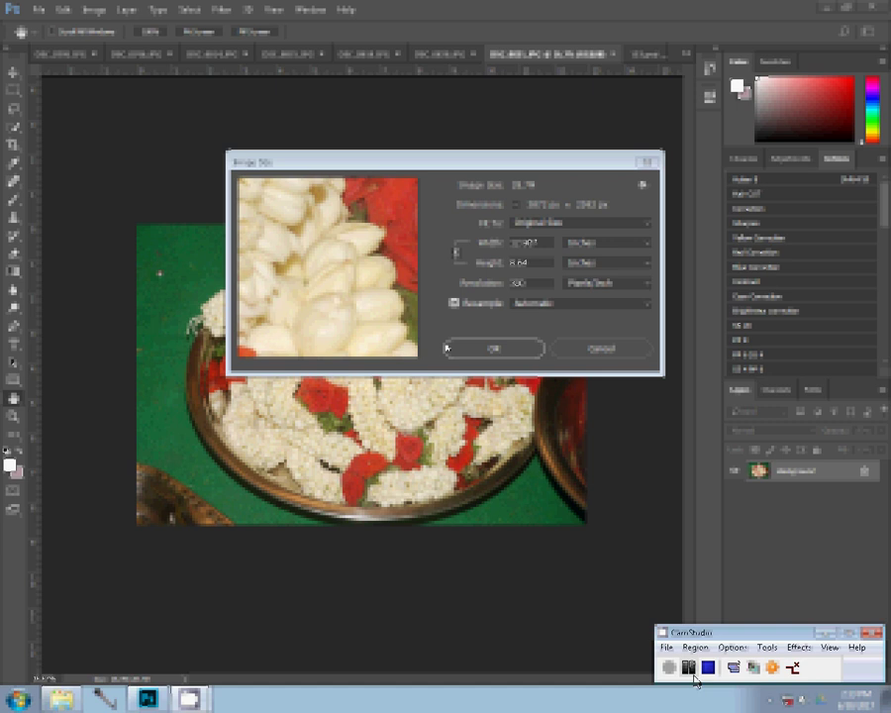
Shrink the garland food photo using Image Size
{"action": "left_click", "coordinate": [607, 358]}
{"action": "left_click", "coordinate": [91, 9]}
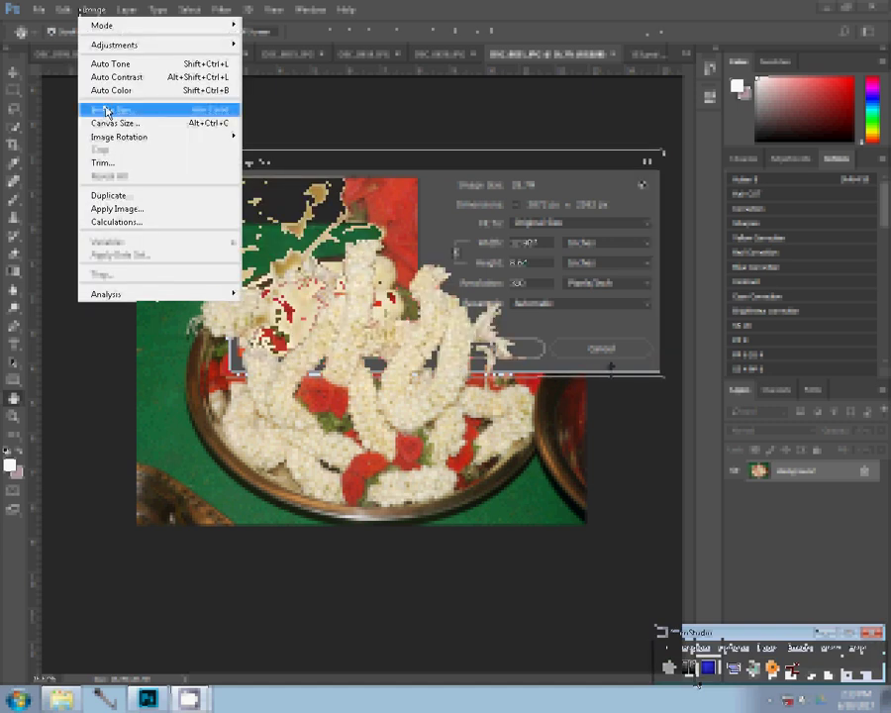
{"action": "left_click", "coordinate": [107, 111]}
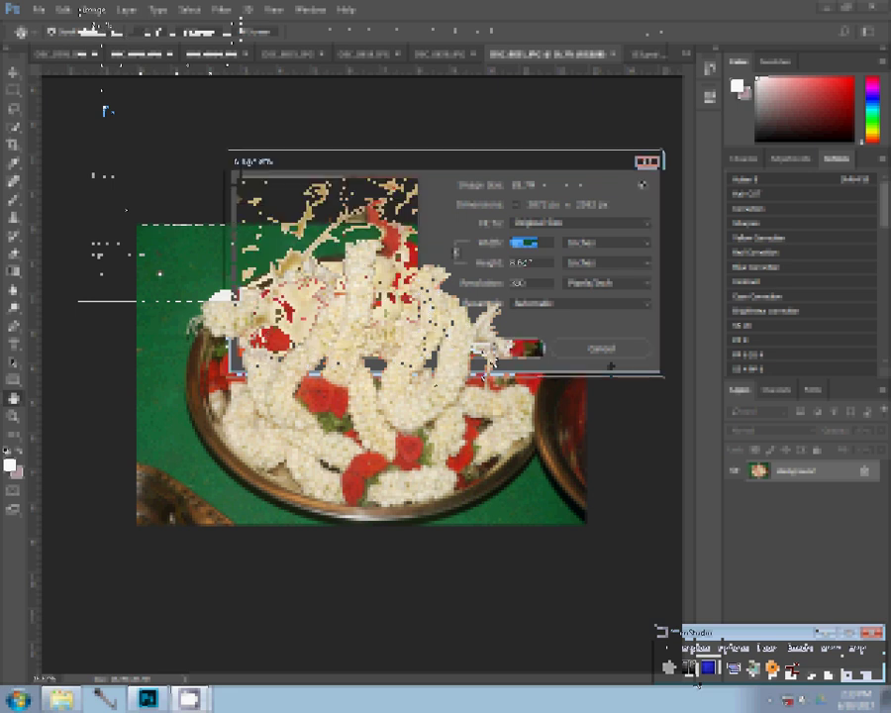
{"action": "left_click", "coordinate": [490, 355]}
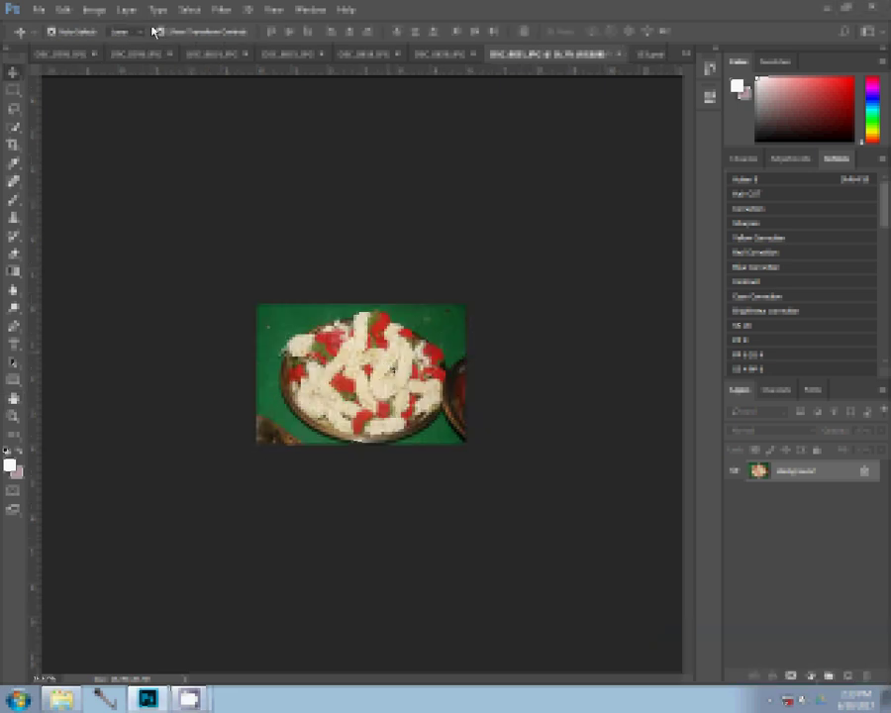
Cut the whole food photo to the clipboard and close it without saving
{"action": "left_click", "coordinate": [188, 10]}
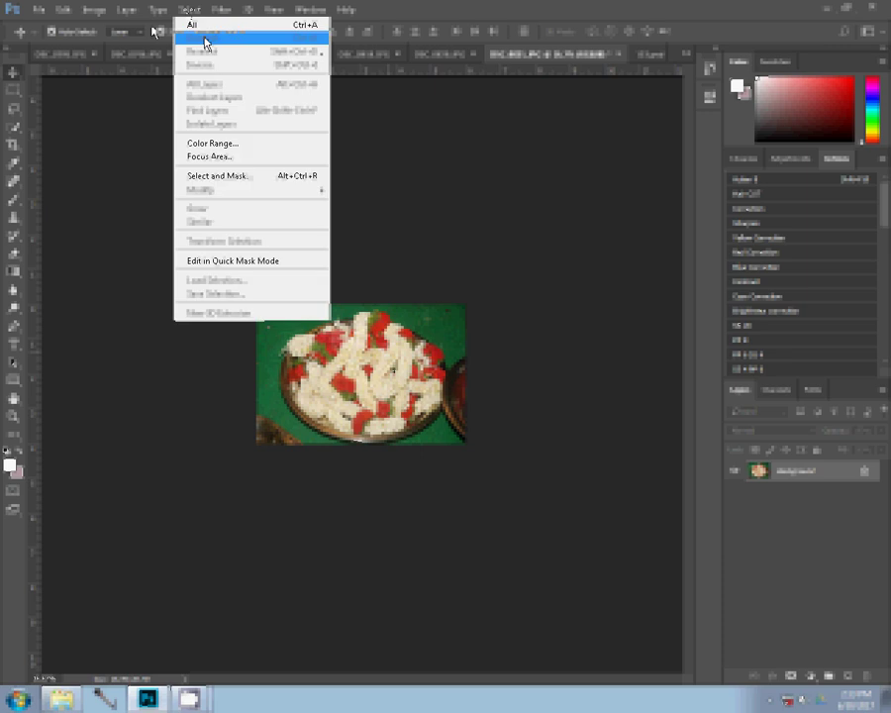
{"action": "left_click", "coordinate": [306, 26]}
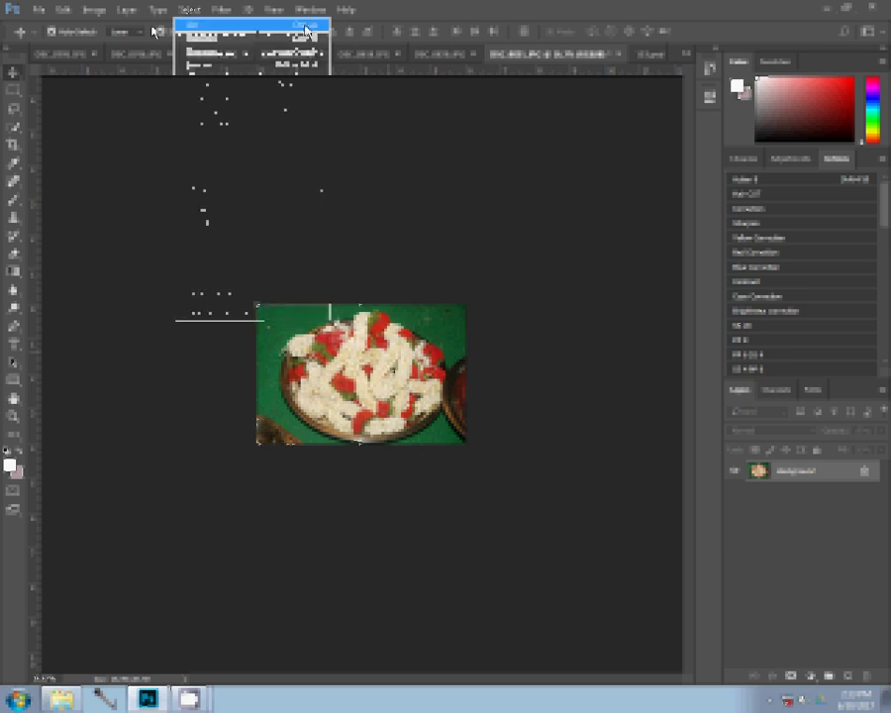
{"action": "left_click", "coordinate": [64, 12]}
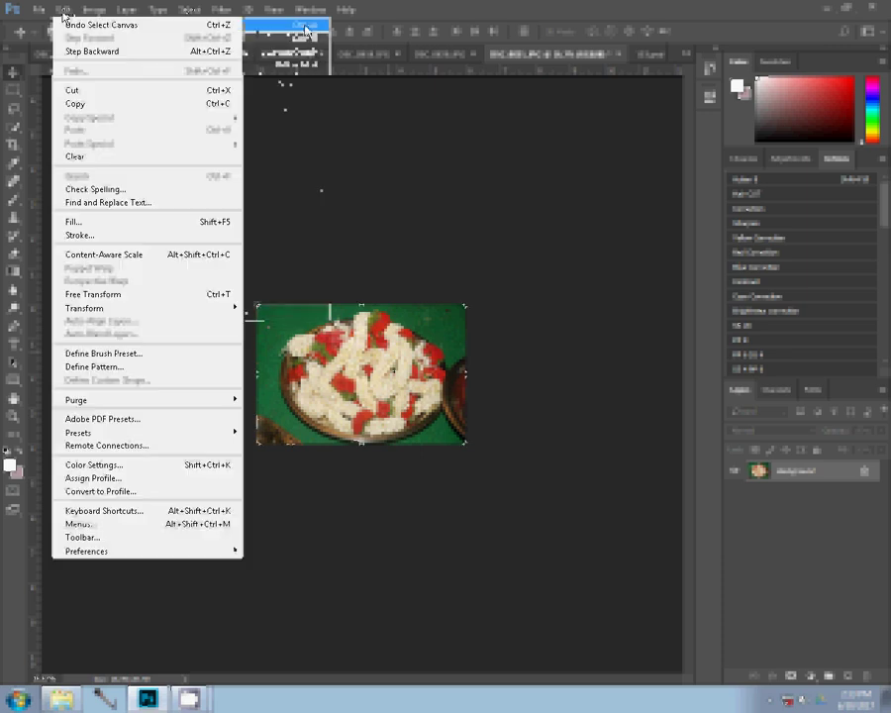
{"action": "left_click", "coordinate": [211, 91]}
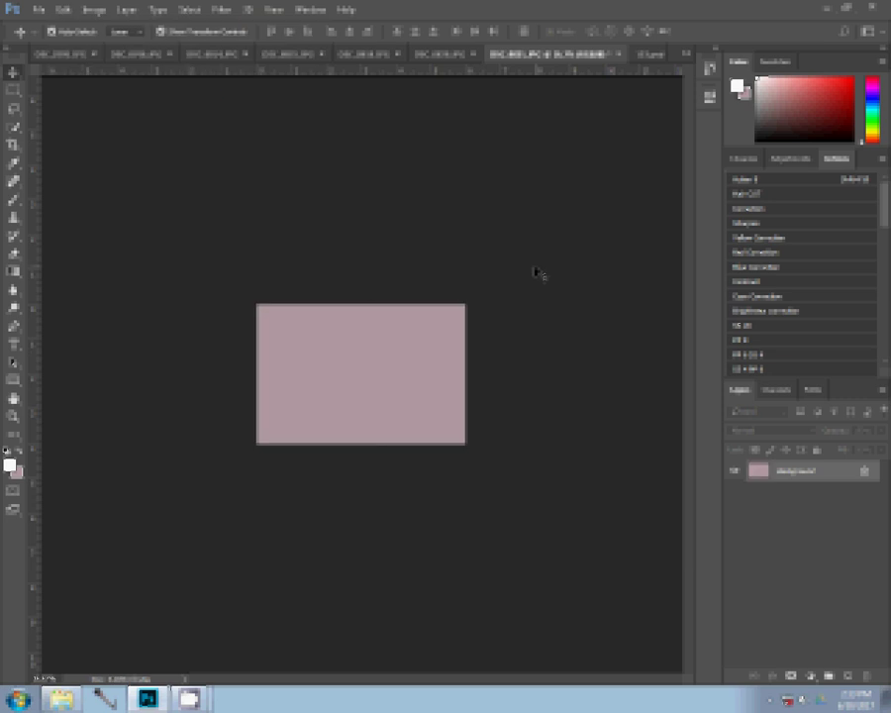
{"action": "left_click", "coordinate": [619, 54]}
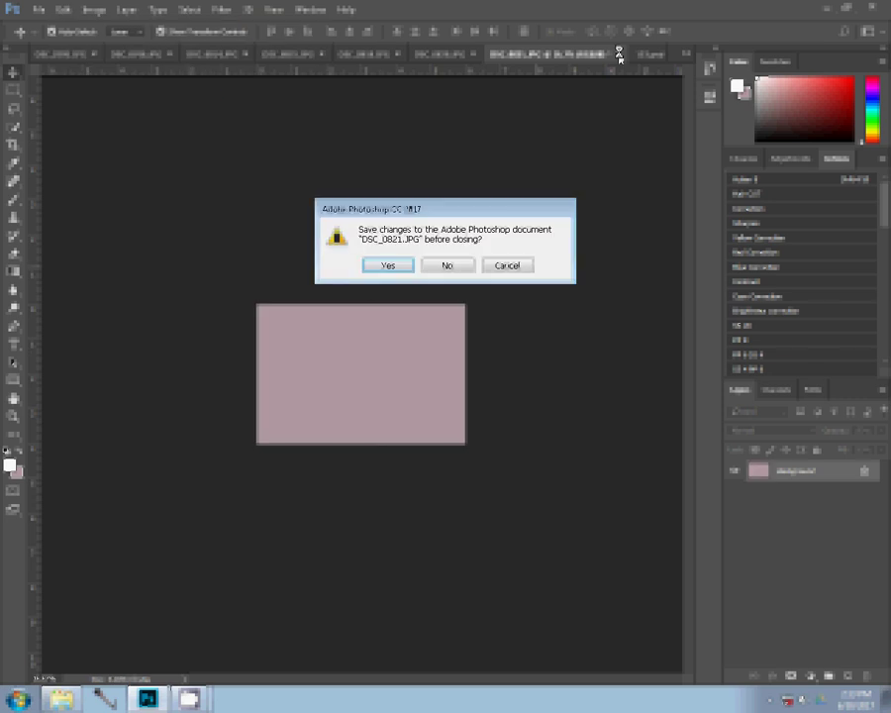
{"action": "left_click", "coordinate": [447, 265]}
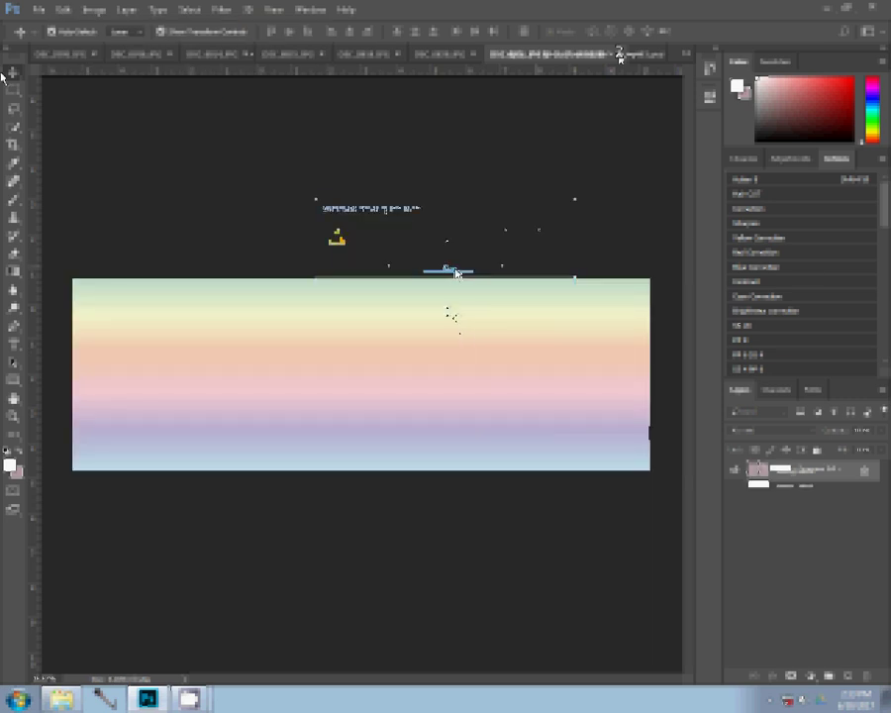
Paste the food photo into the banner as a new top-right layer
{"action": "left_click", "coordinate": [60, 12]}
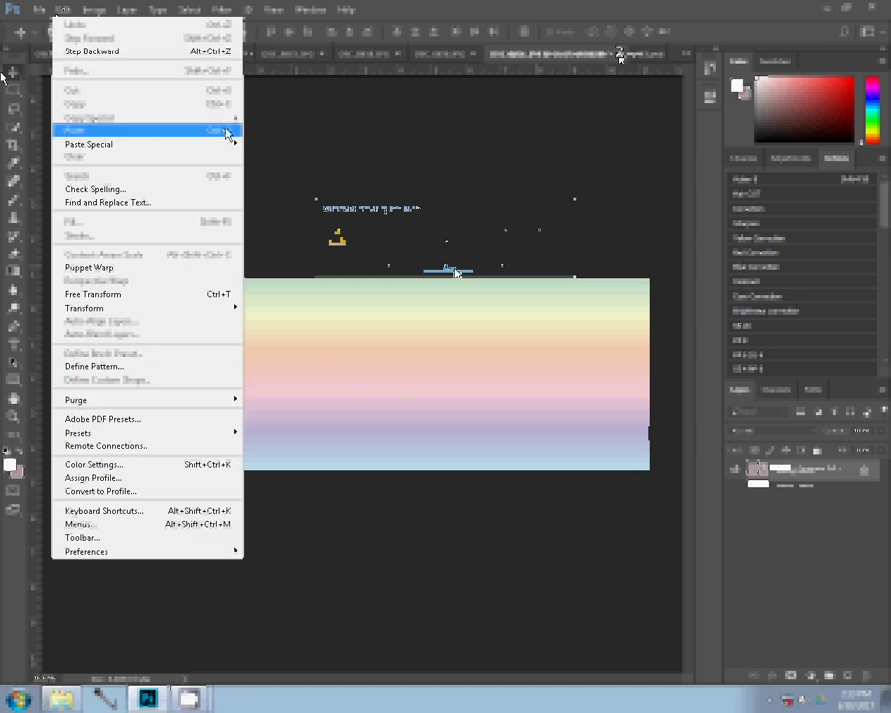
{"action": "left_click", "coordinate": [228, 132]}
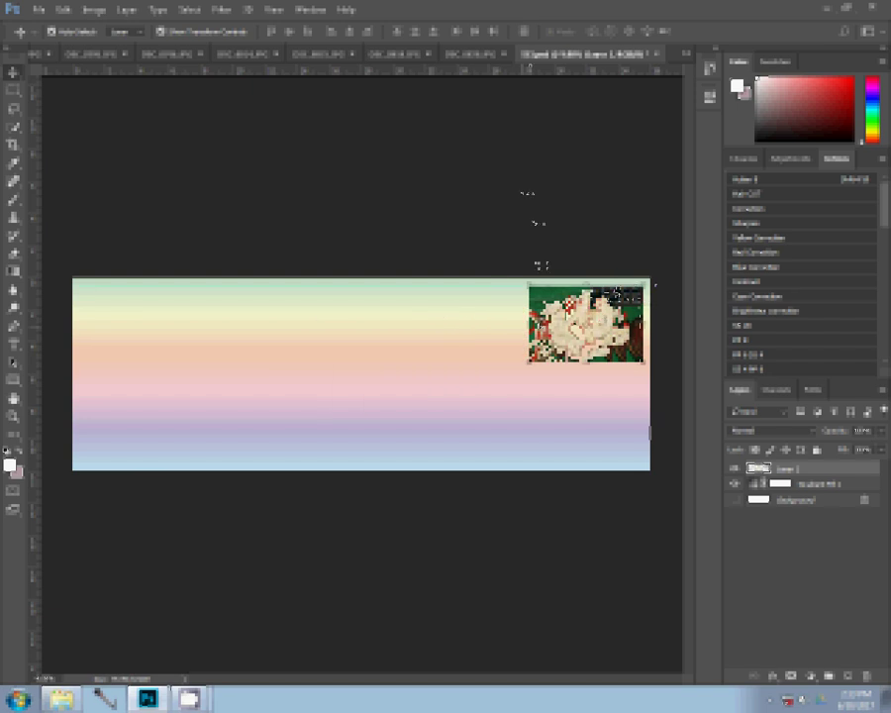
{"action": "double_click", "coordinate": [328, 286]}
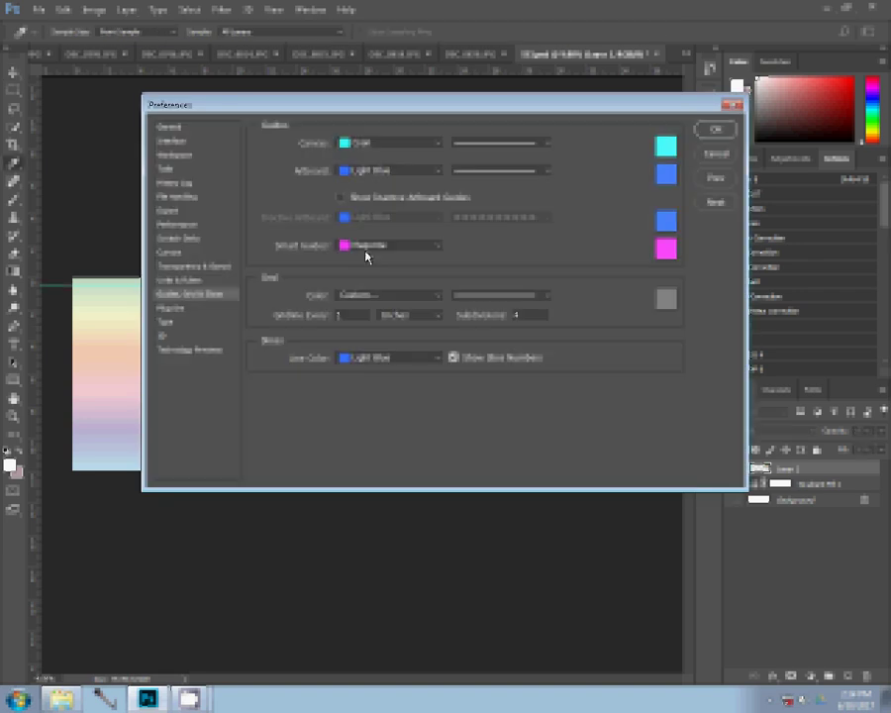
Set the canvas guide colour to blue in Guides, Grid & Slices preferences
{"action": "left_click", "coordinate": [344, 144]}
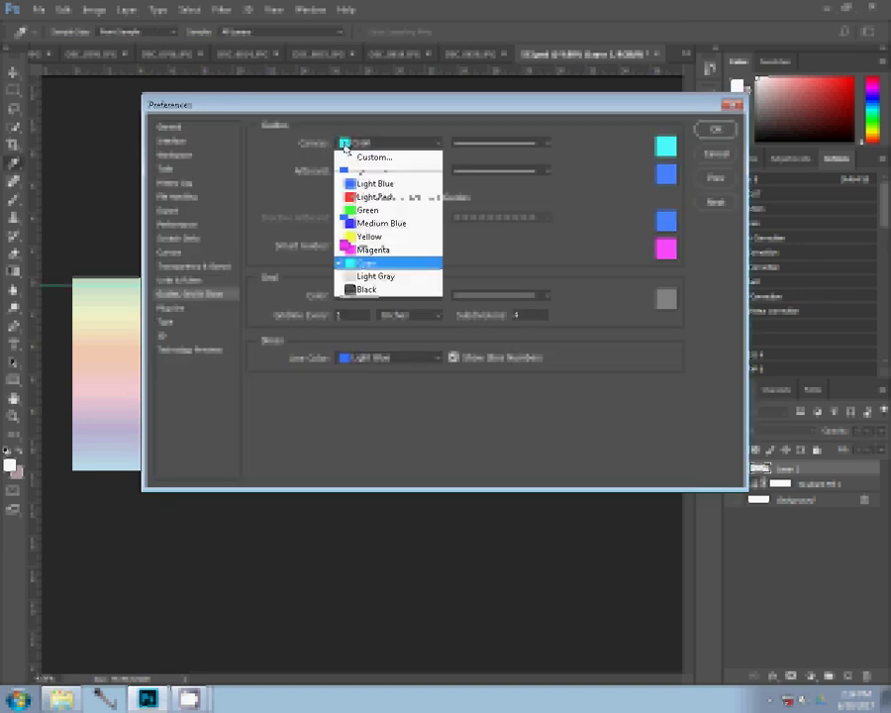
{"action": "left_click", "coordinate": [346, 146]}
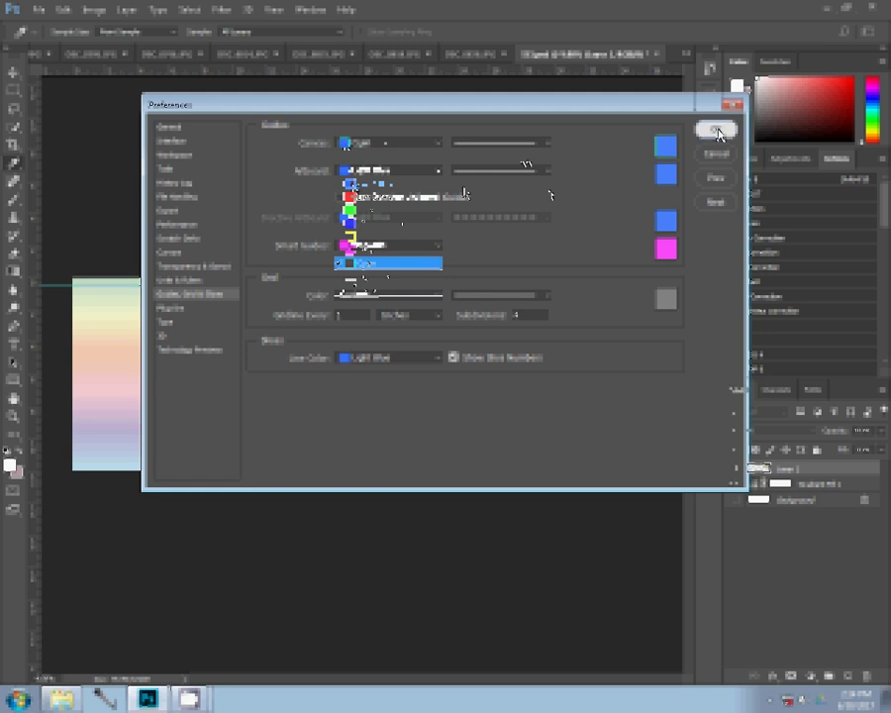
{"action": "left_click", "coordinate": [717, 131]}
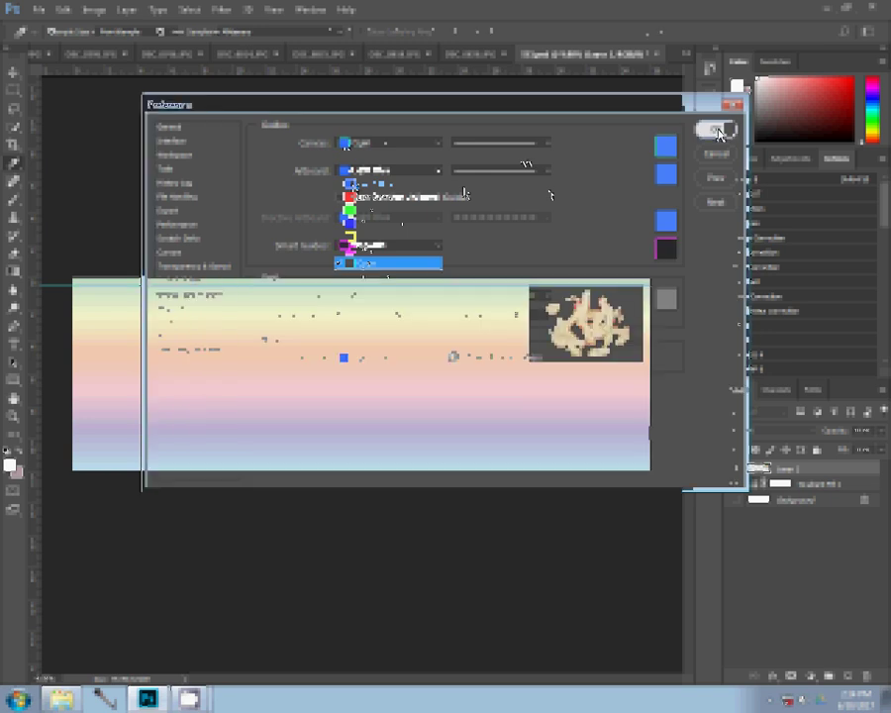
{"action": "left_click", "coordinate": [476, 55]}
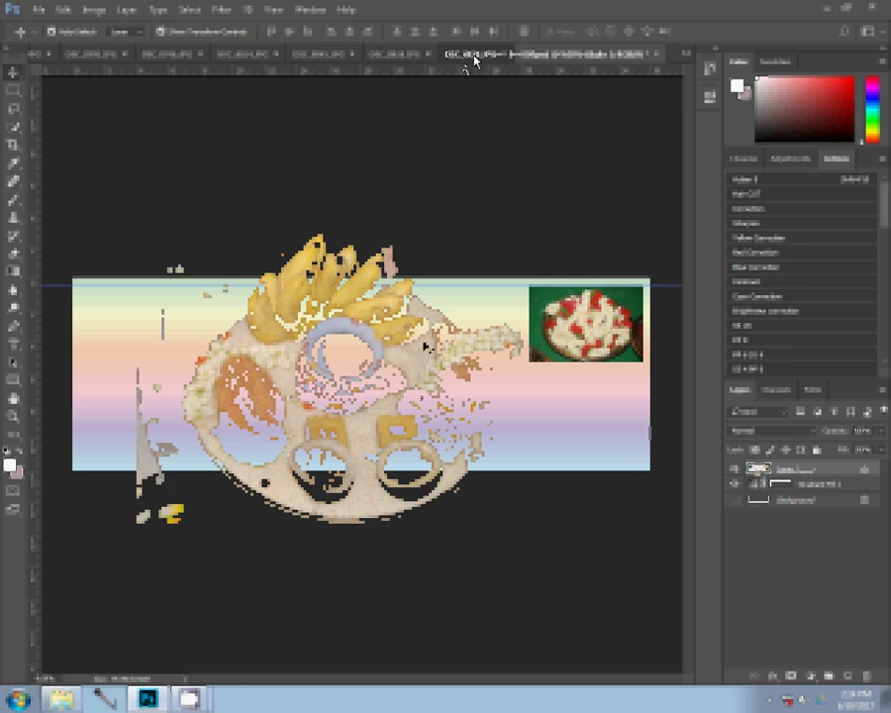
Shrink the plate photo, close it unsaved, and bring up Image Size for the rice photo
{"action": "key", "text": "ctrl+alt+i"}
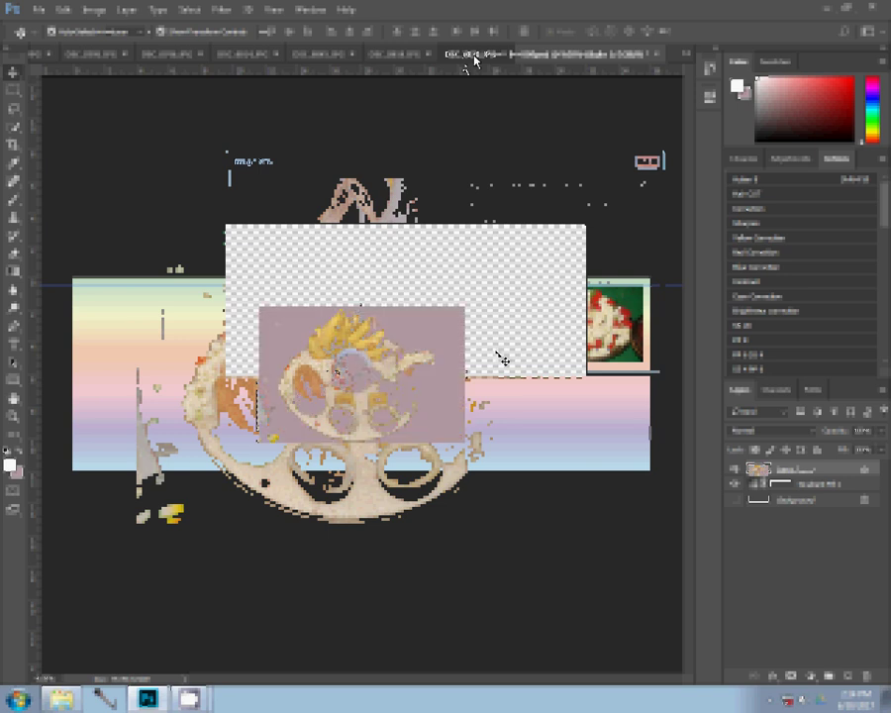
{"action": "left_click", "coordinate": [617, 57]}
{"action": "left_click", "coordinate": [453, 264]}
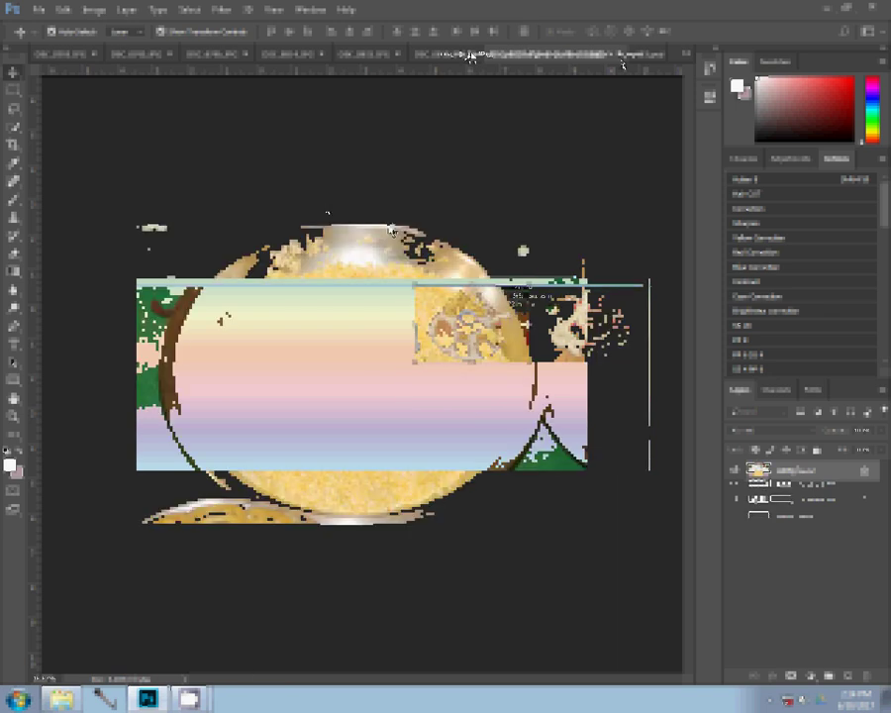
{"action": "key", "text": "ctrl+alt+i"}
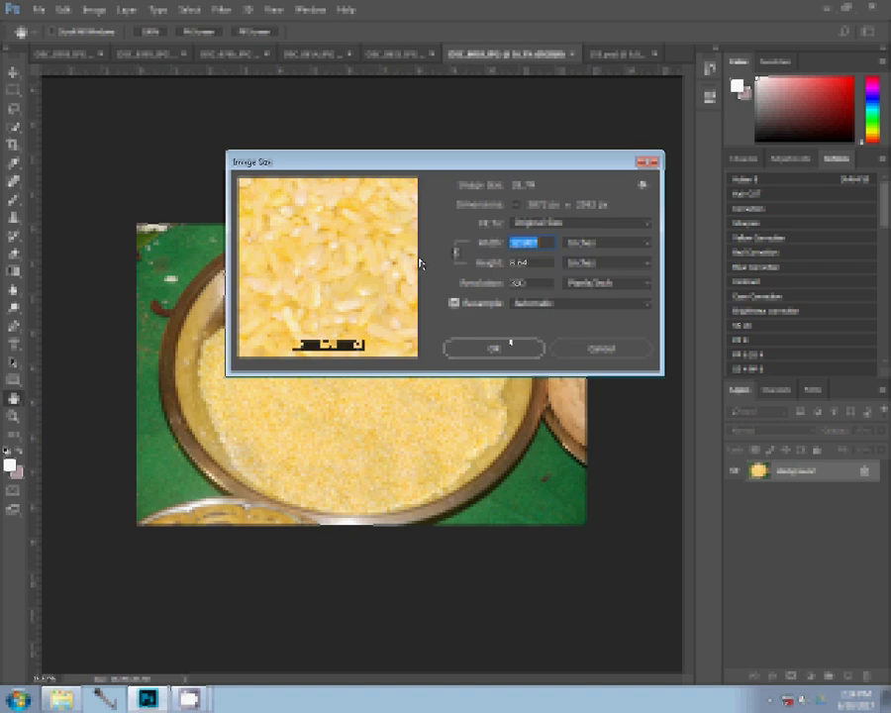
Shrink the rice photo, close it unsaved, and move it into the banner's top row
{"action": "left_click", "coordinate": [515, 348]}
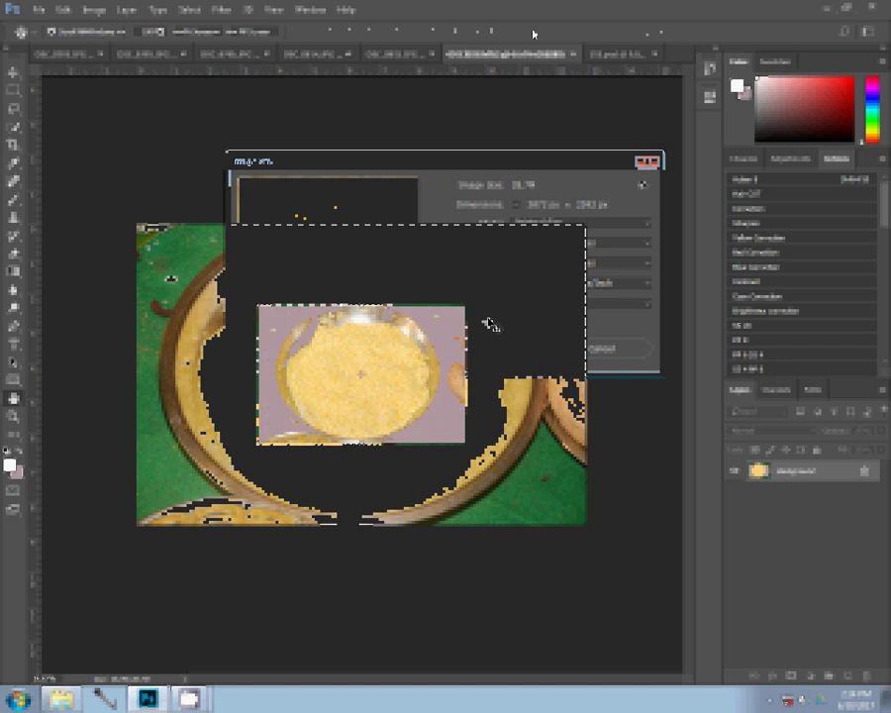
{"action": "key", "text": "ctrl+w"}
{"action": "left_click", "coordinate": [449, 261]}
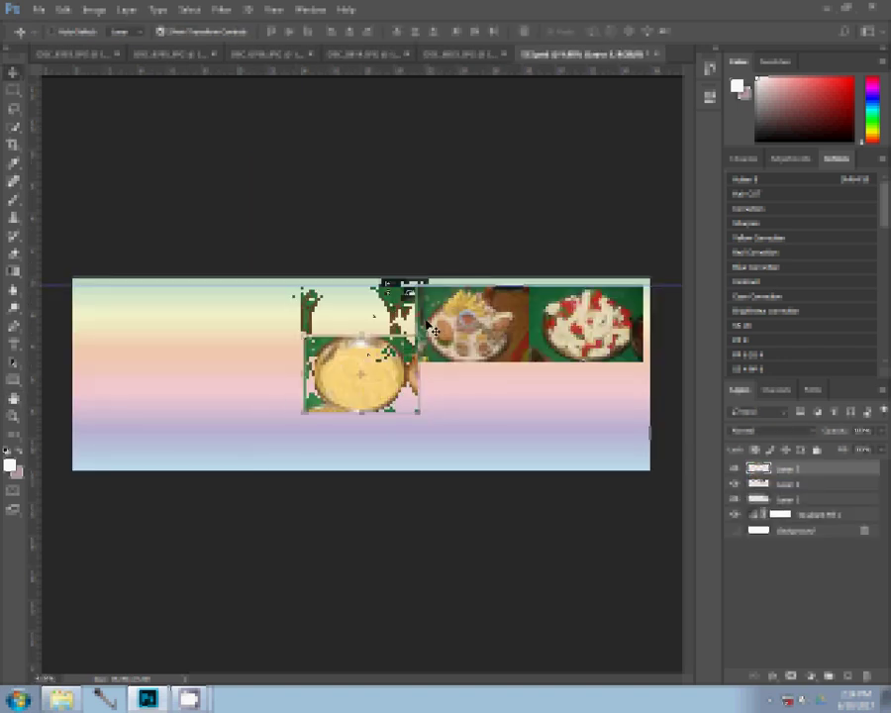
{"action": "left_click_drag", "start_coordinate": [432, 327], "coordinate": [432, 273]}
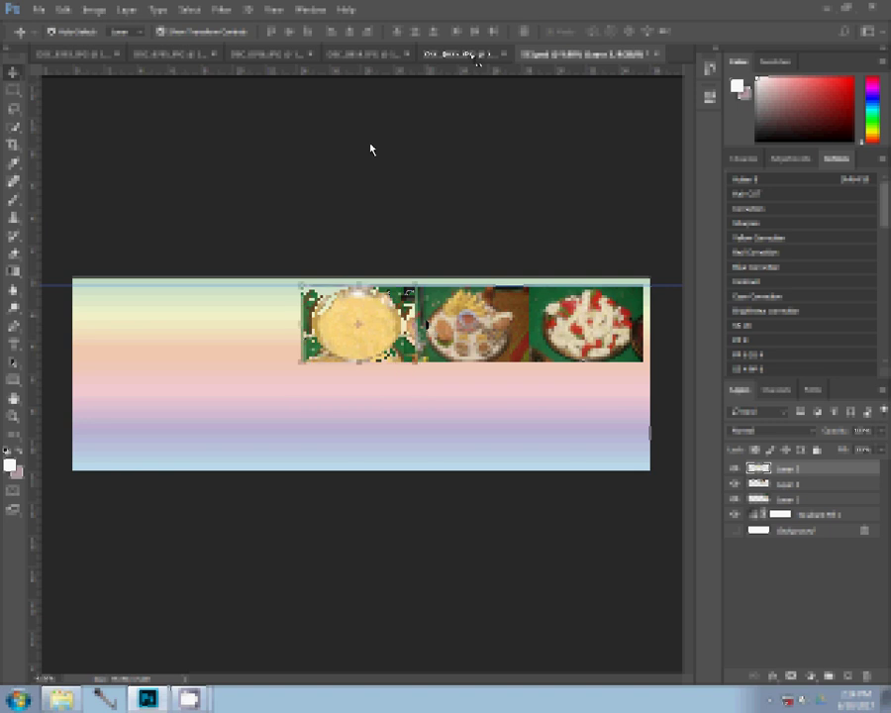
{"action": "key", "text": "ctrl+alt+i"}
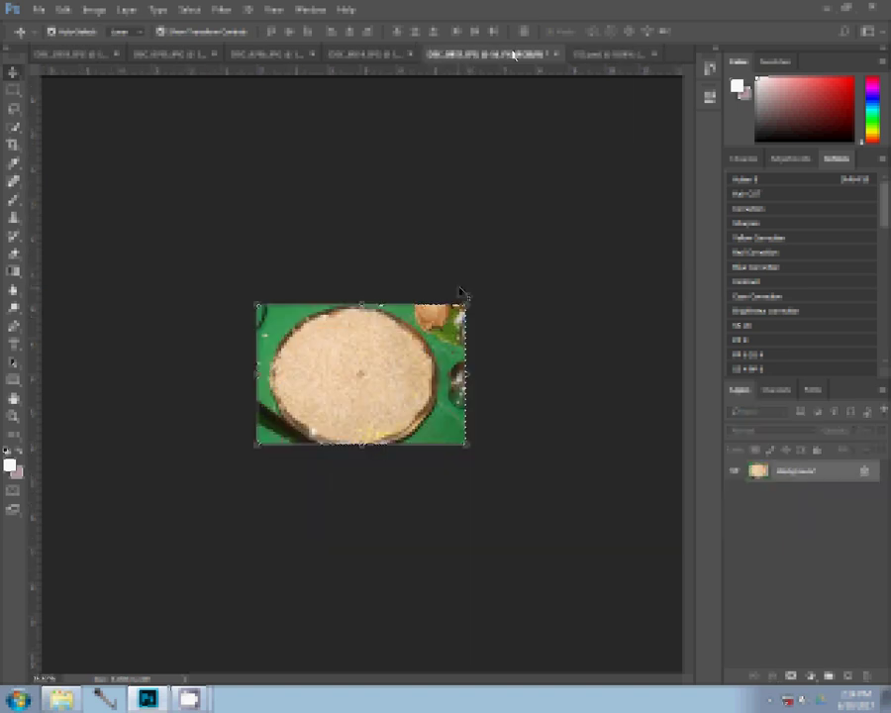
Close the open photo and DSC_0814 without saving their changes
{"action": "left_click", "coordinate": [448, 265]}
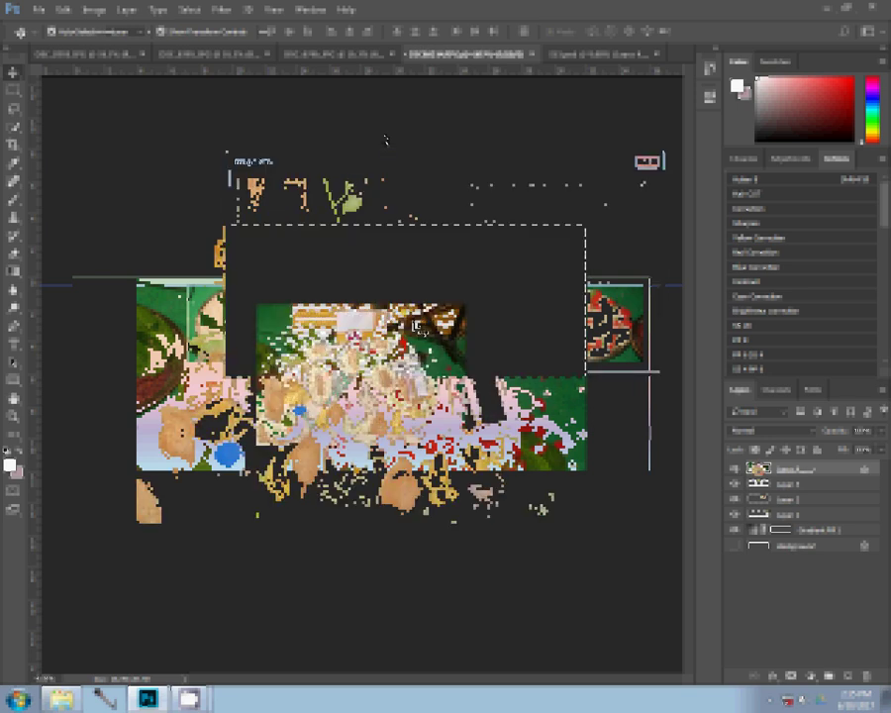
{"action": "left_click", "coordinate": [536, 54]}
{"action": "left_click", "coordinate": [447, 263]}
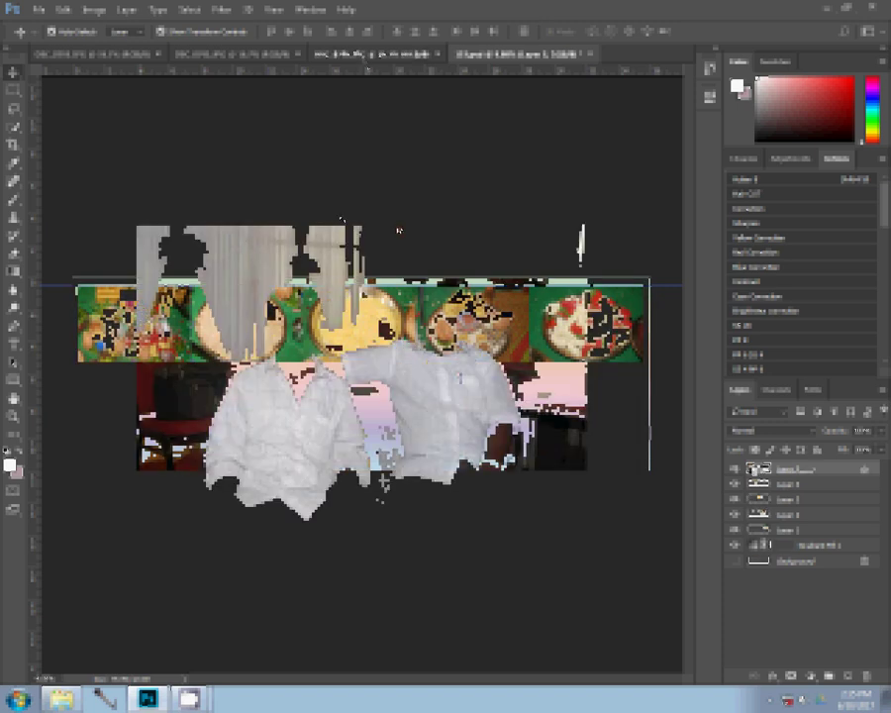
{"action": "key", "text": "ctrl+alt+i"}
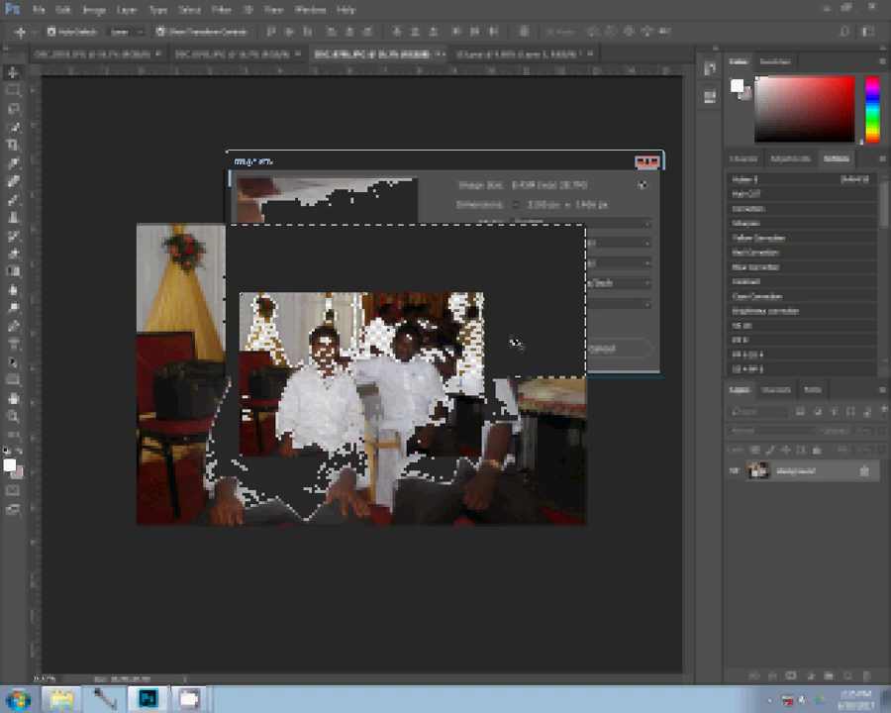
Close DSC_0796 unsaved and move the group photo to the banner's lower right
{"action": "left_click", "coordinate": [443, 52]}
{"action": "left_click", "coordinate": [463, 265]}
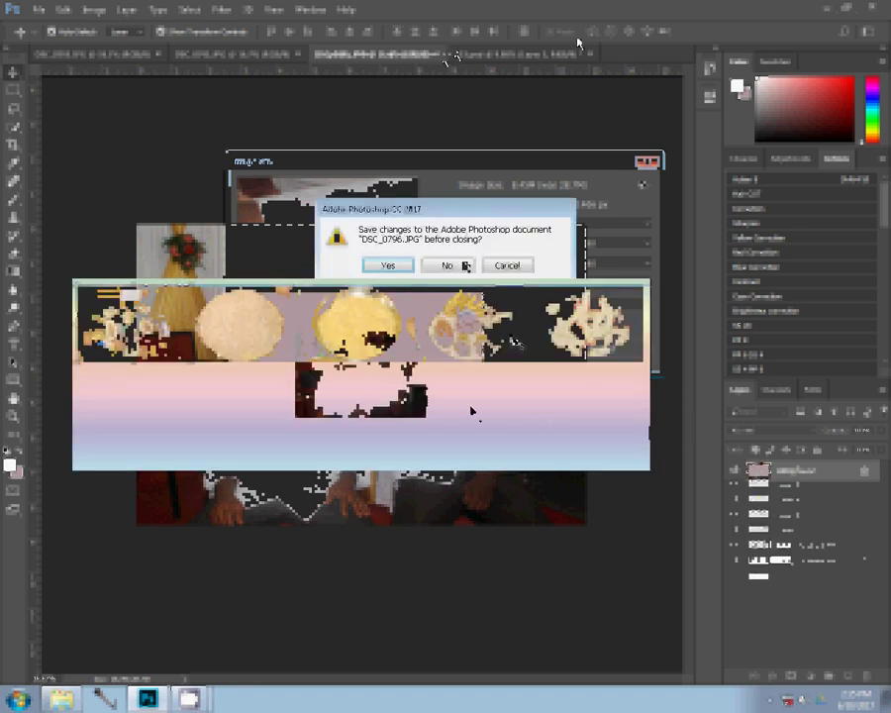
{"action": "mouse_move", "coordinate": [564, 411]}
{"action": "left_mouse_down"}
{"action": "mouse_move", "coordinate": [589, 416]}
{"action": "mouse_move", "coordinate": [606, 407]}
{"action": "left_mouse_up"}
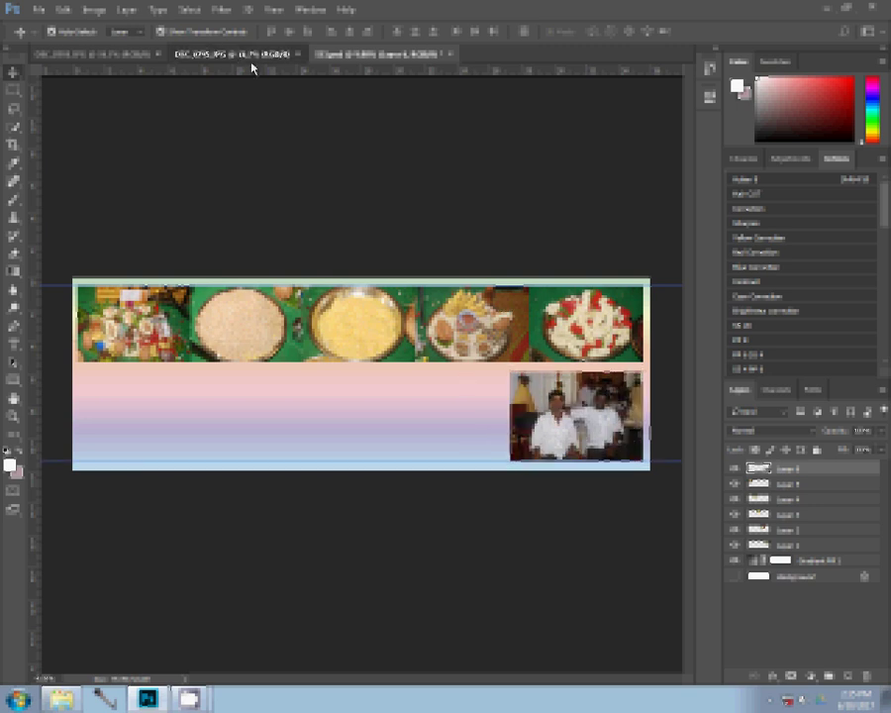
Paste and shrink the second group photo, closing DSC_0795 without saving
{"action": "key", "text": "ctrl+v"}
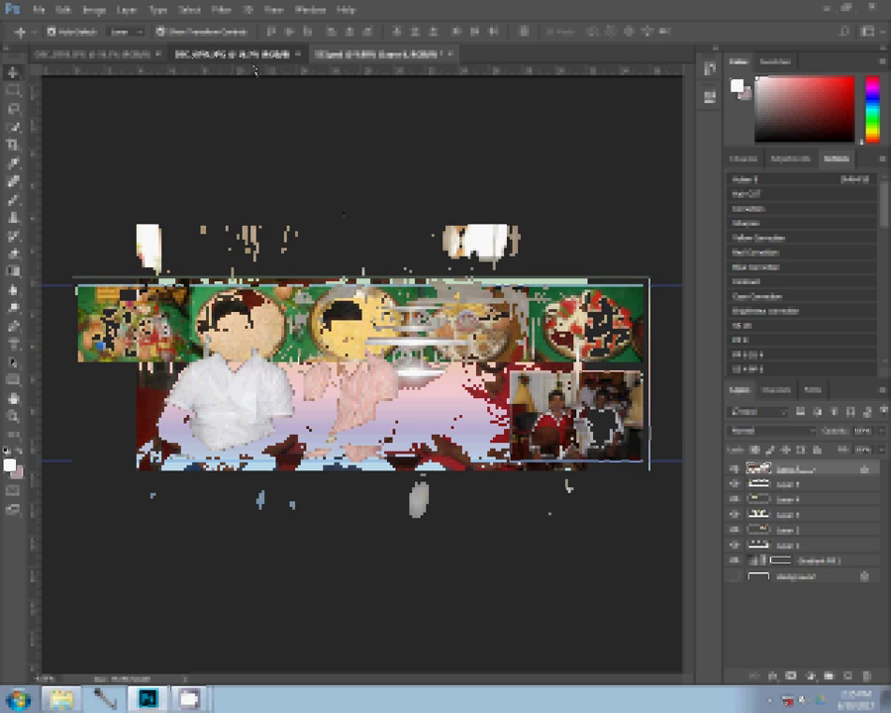
{"action": "key", "text": "ctrl+alt+i"}
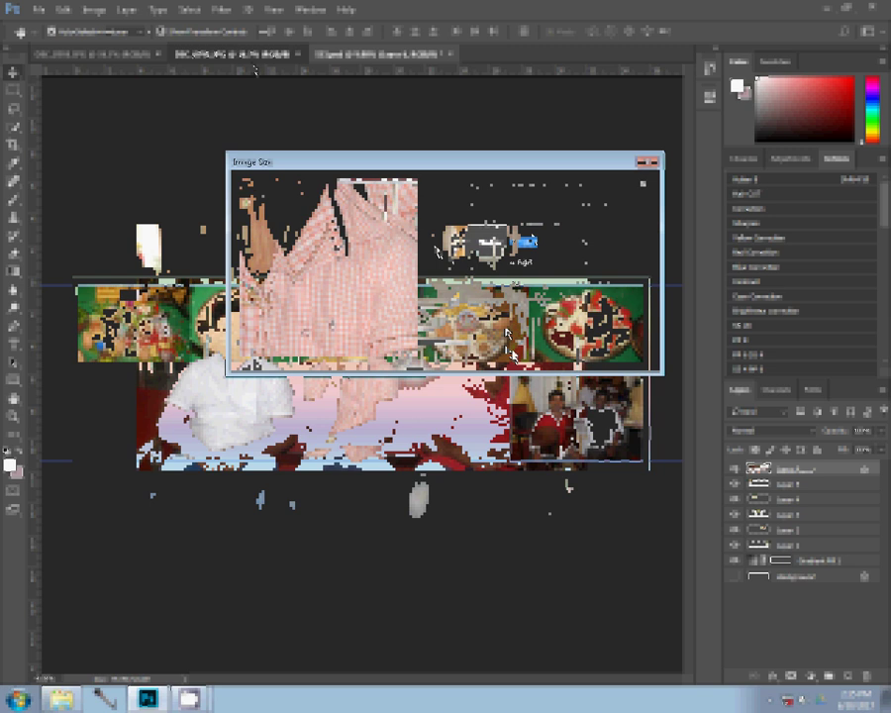
{"action": "left_click", "coordinate": [512, 347]}
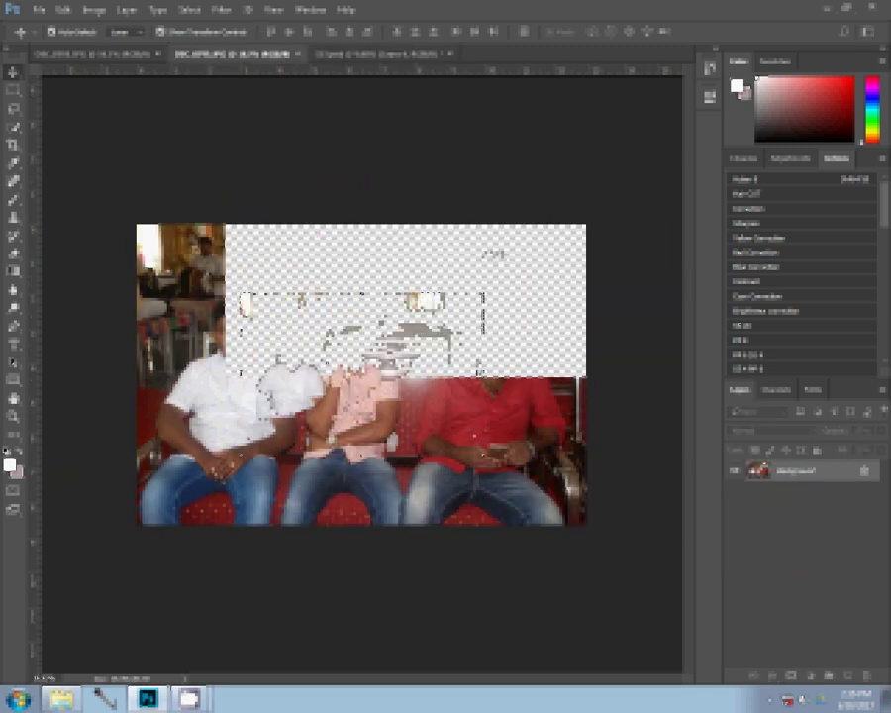
{"action": "left_click", "coordinate": [302, 54]}
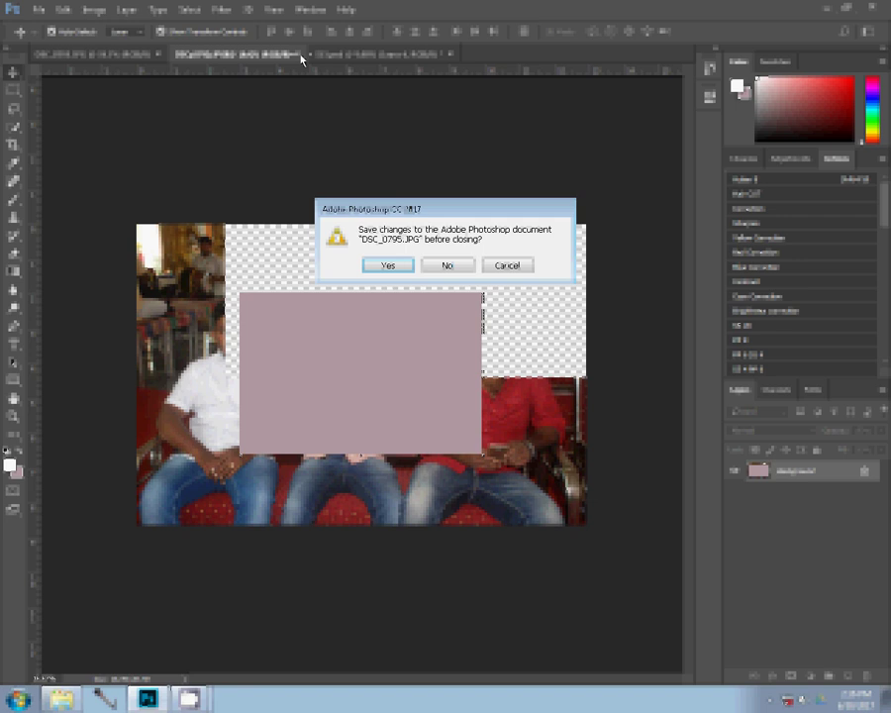
{"action": "key", "text": "n"}
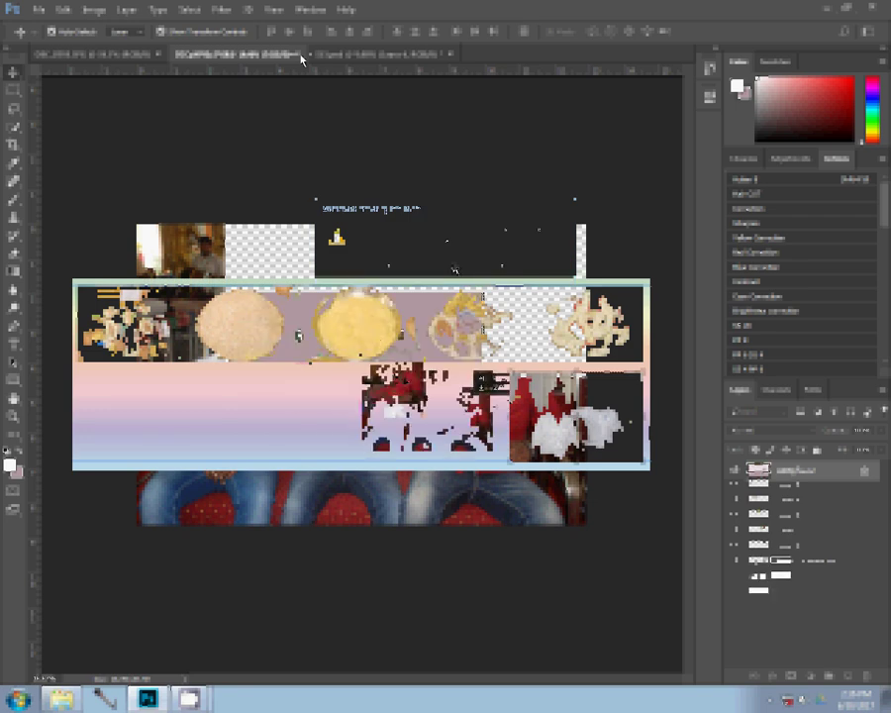
{"action": "left_click", "coordinate": [301, 55]}
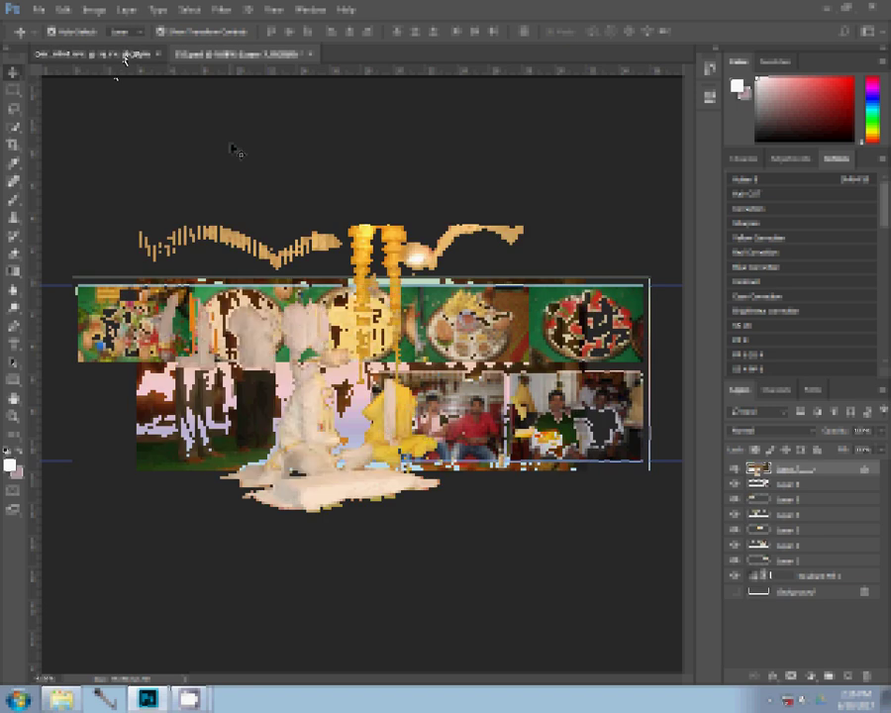
Shrink the DSC_0793 ceremony photo and start closing its document
{"action": "key", "text": "ctrl+alt+i"}
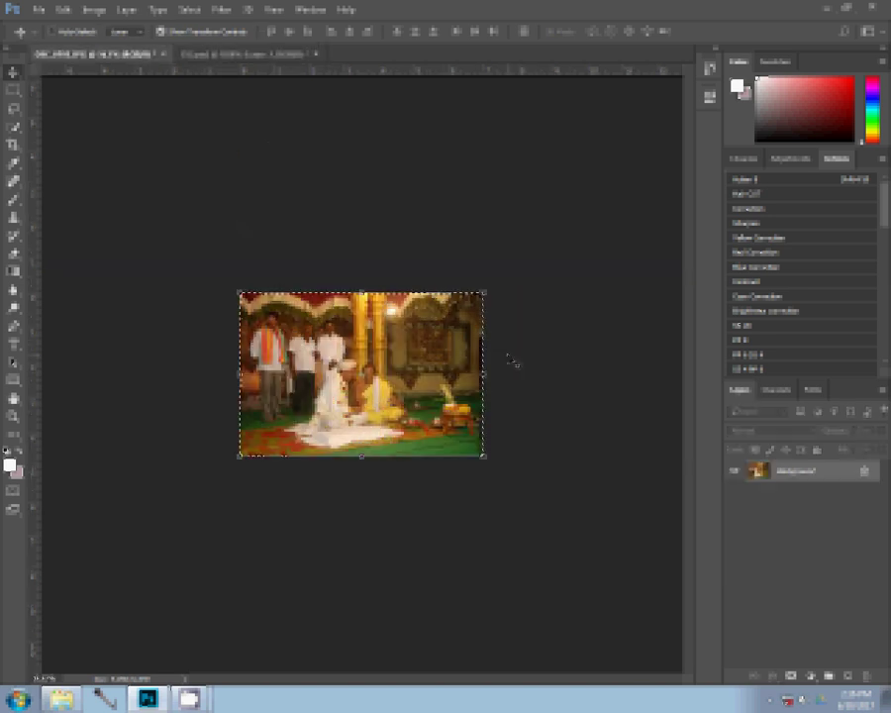
{"action": "left_click", "coordinate": [163, 54]}
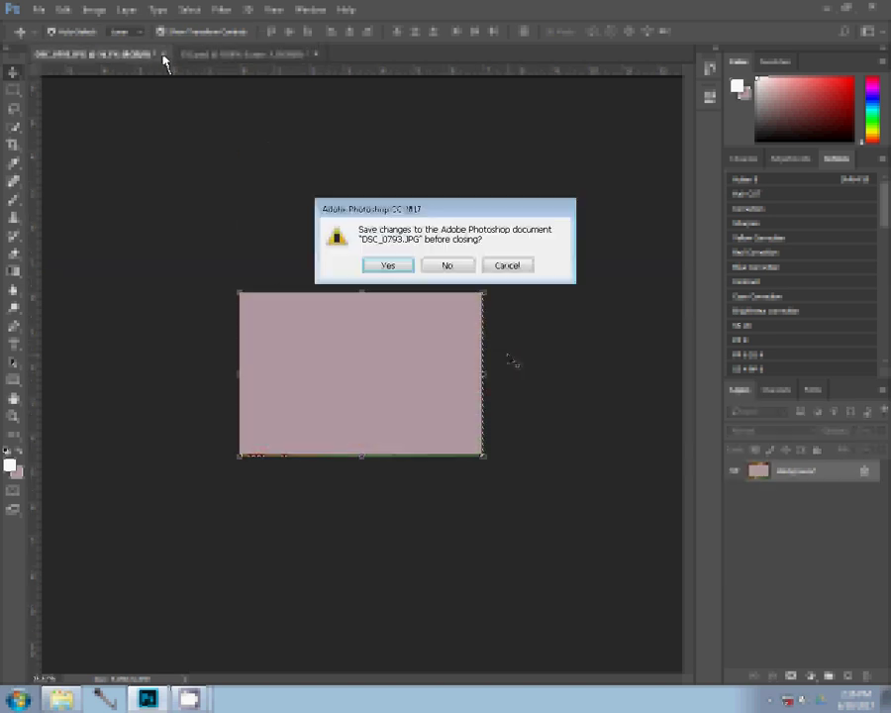
Discard DSC_0793 changes and move the ceremony photo to the banner's lower left
{"action": "left_click", "coordinate": [447, 266]}
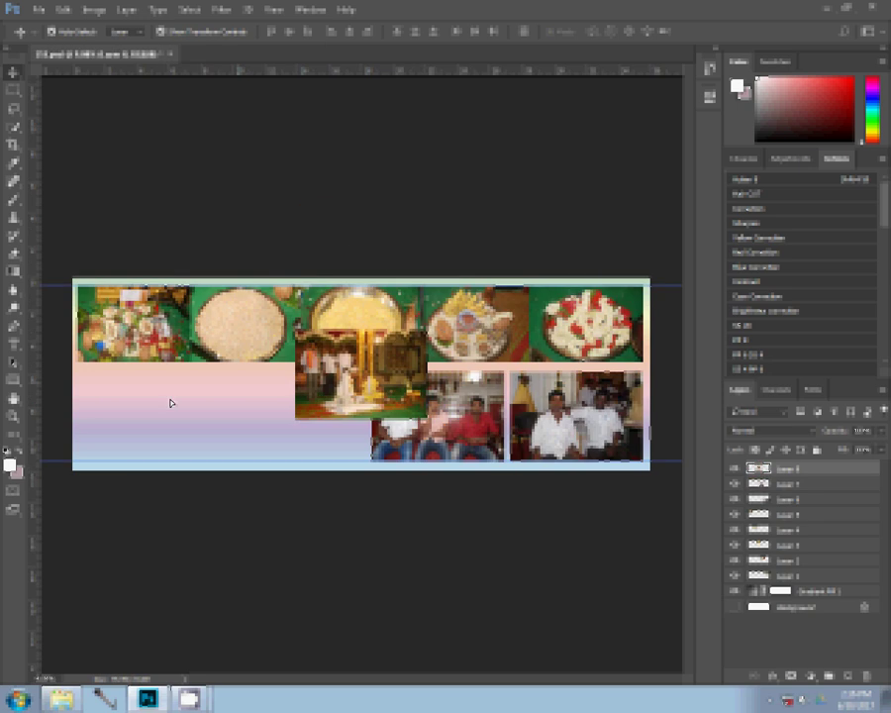
{"action": "left_click_drag", "start_coordinate": [174, 370], "coordinate": [146, 377]}
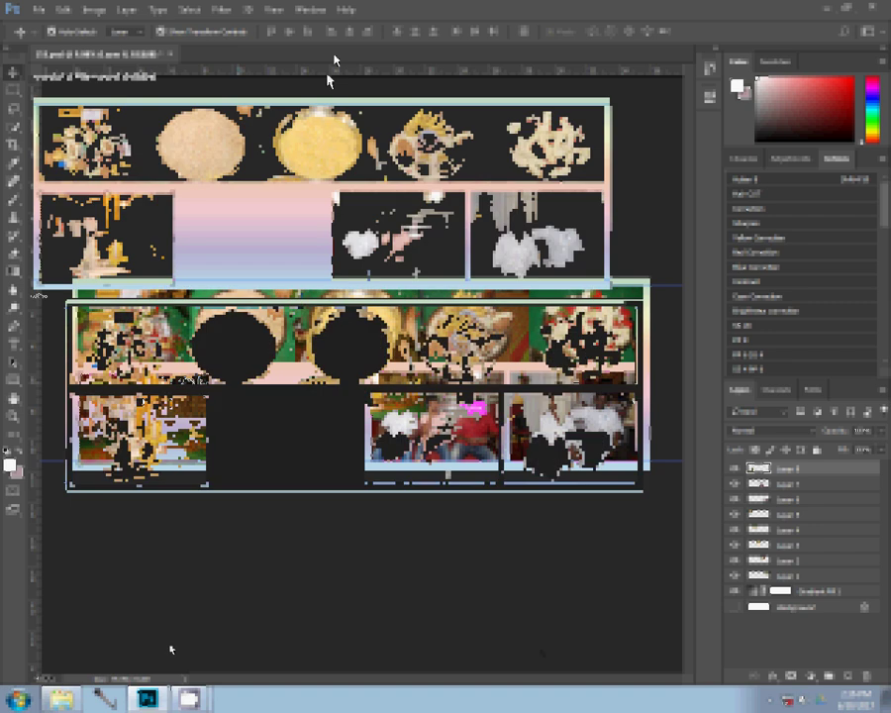
{"action": "key", "text": "alt+Tab"}
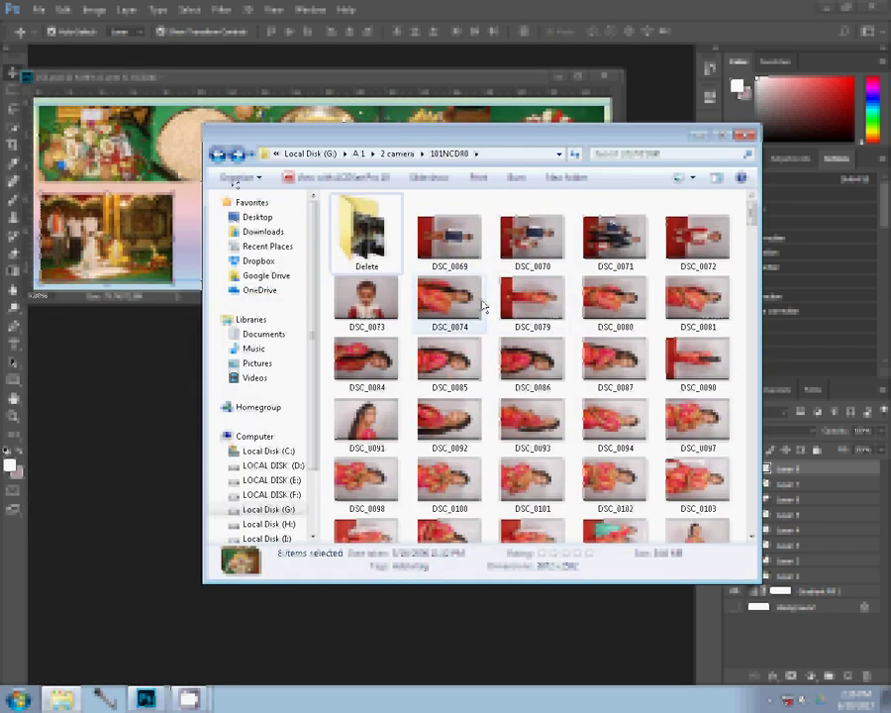
In the 101NCD80 camera folder, enter the Delete subfolder and return to 101NCD80
{"action": "left_click", "coordinate": [259, 179]}
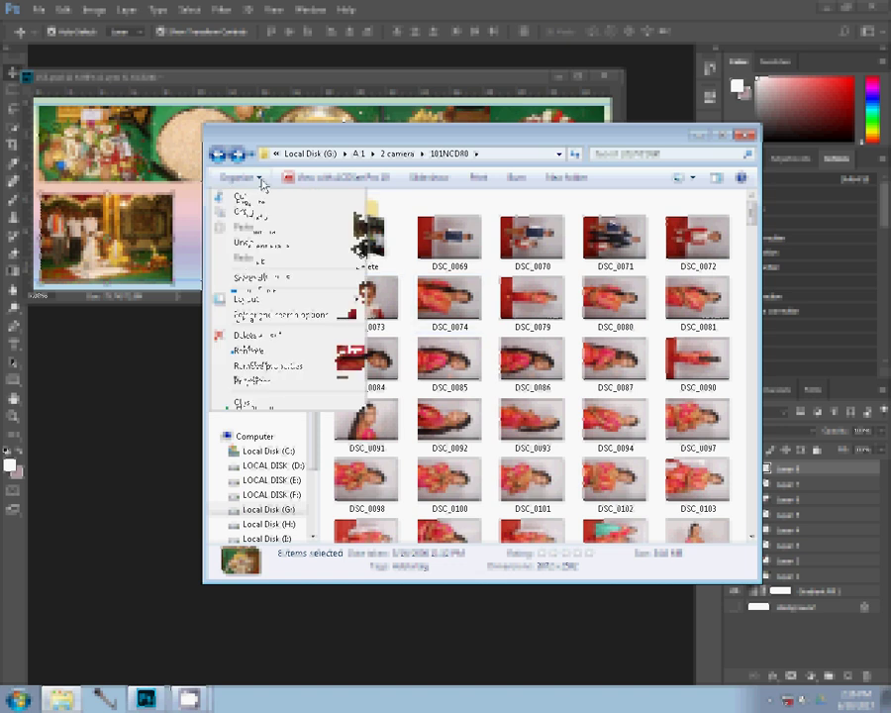
{"action": "double_click", "coordinate": [358, 251]}
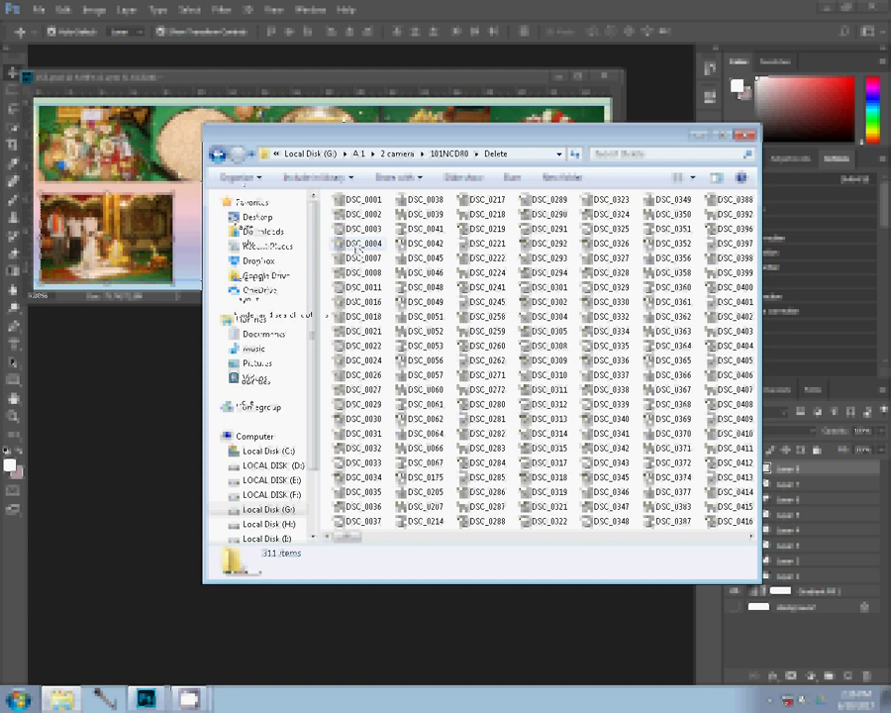
{"action": "left_click", "coordinate": [238, 177]}
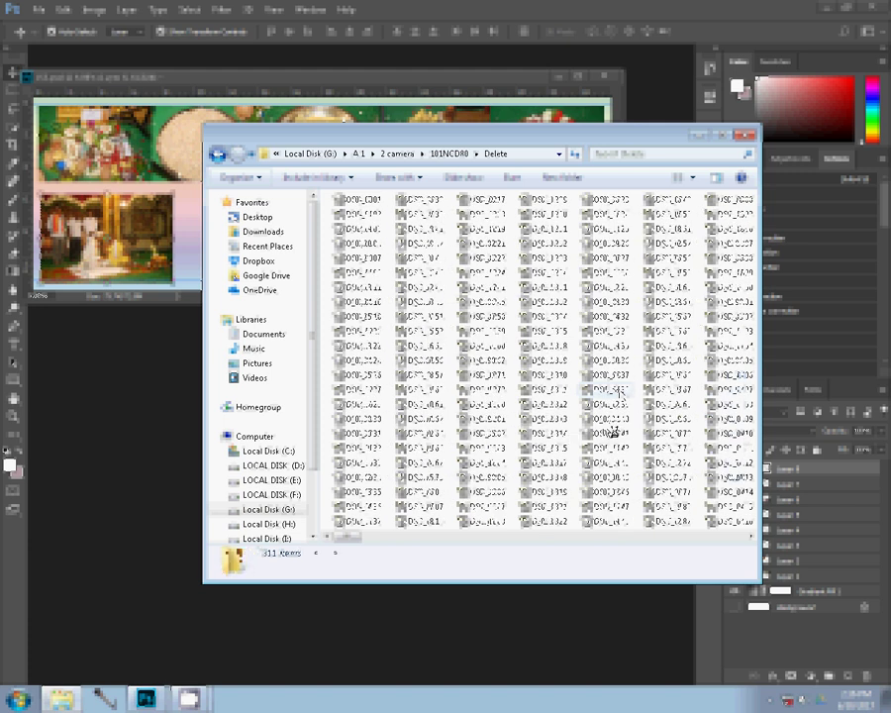
{"action": "key", "text": "BackSpace"}
Scroll to the DSC_0826 photo, select it and drag it into Photoshop
{"action": "scroll", "coordinate": [601, 430], "scroll_direction": "down", "scroll_amount": 5}
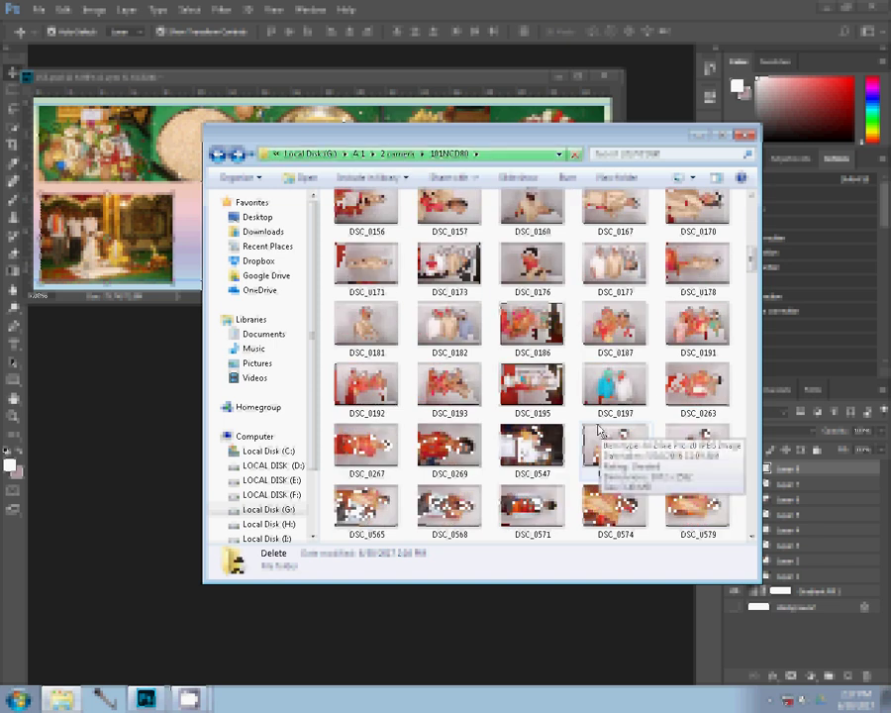
{"action": "scroll", "coordinate": [599, 431], "scroll_direction": "down", "scroll_amount": 3}
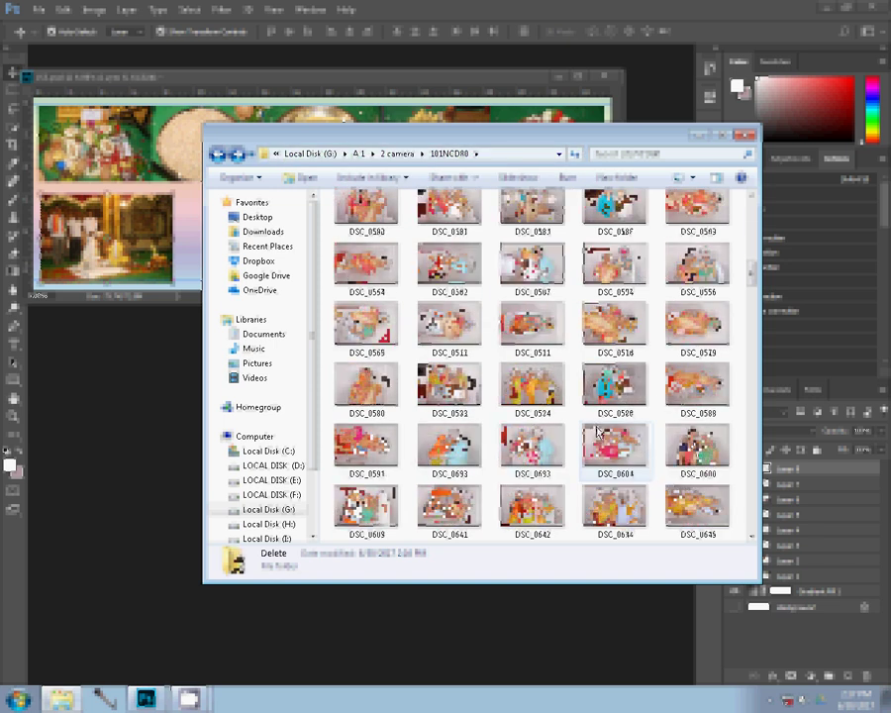
{"action": "scroll", "coordinate": [597, 431], "scroll_direction": "down", "scroll_amount": 5}
{"action": "scroll", "coordinate": [597, 430], "scroll_direction": "down", "scroll_amount": 3}
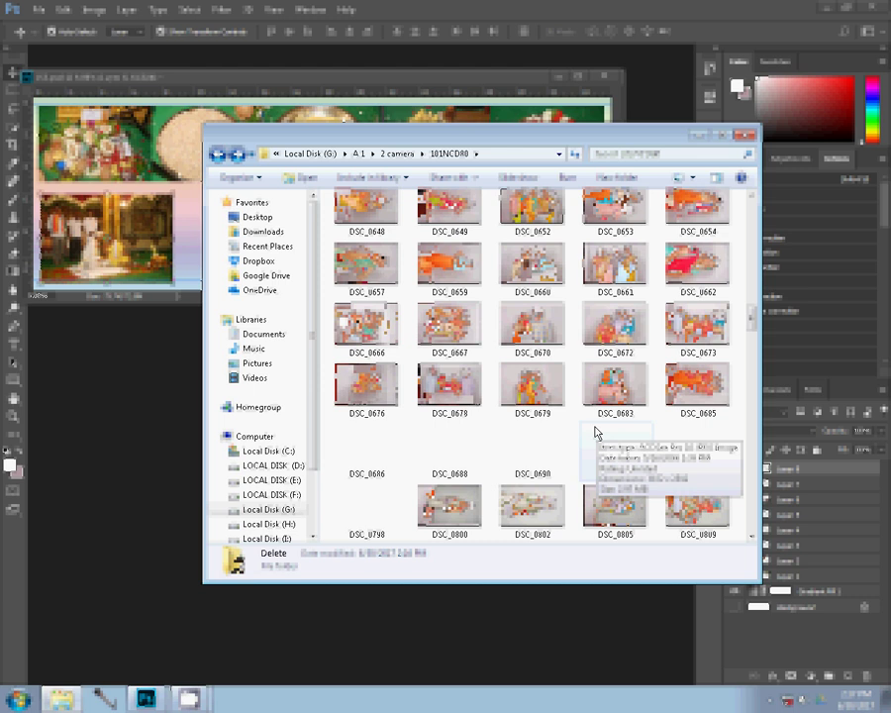
{"action": "scroll", "coordinate": [597, 432], "scroll_direction": "down", "scroll_amount": 3}
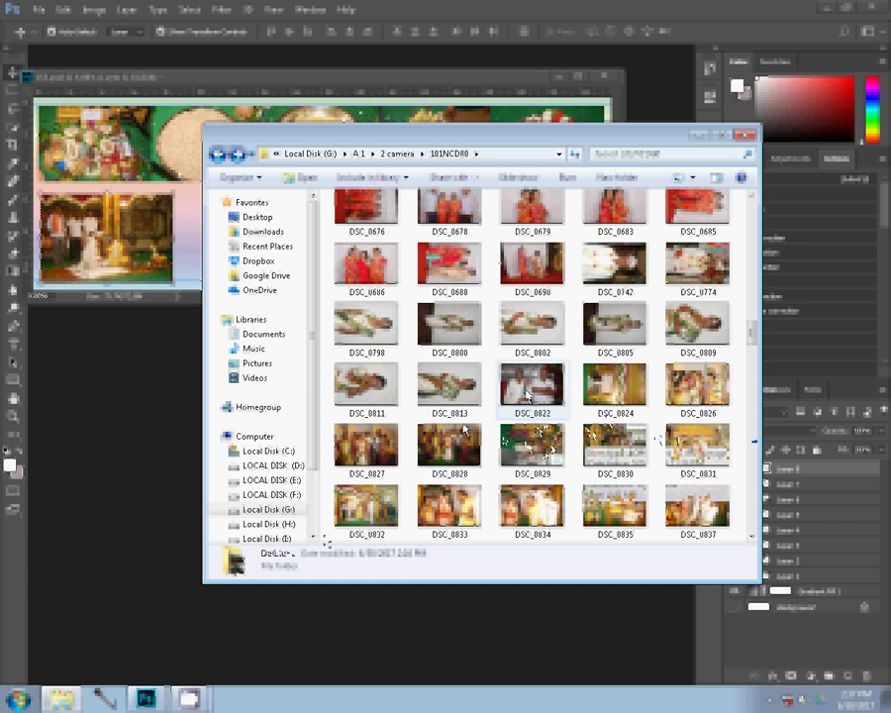
{"action": "key", "text": "Right"}
{"action": "key", "text": "Right"}
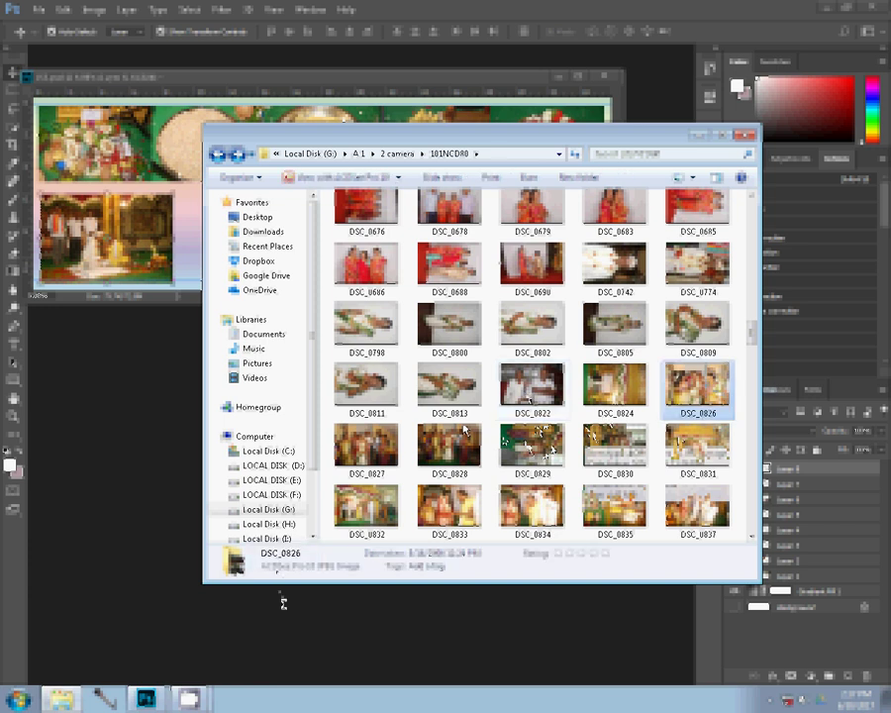
{"action": "left_click_drag", "start_coordinate": [283, 602], "coordinate": [300, 626]}
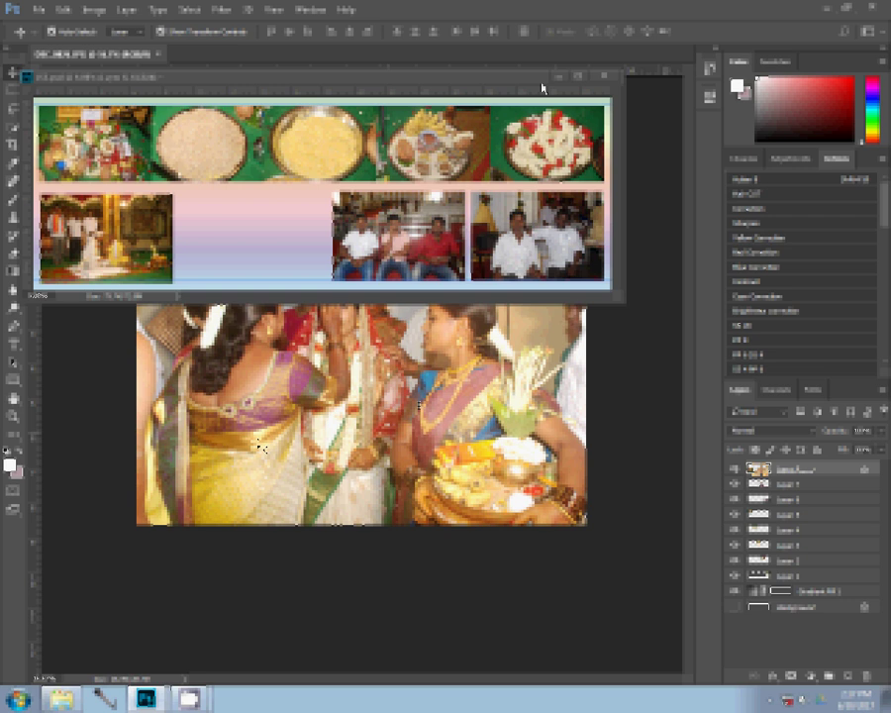
Resize the offering-tray photo with Image Size
{"action": "left_click_drag", "start_coordinate": [538, 79], "coordinate": [557, 314]}
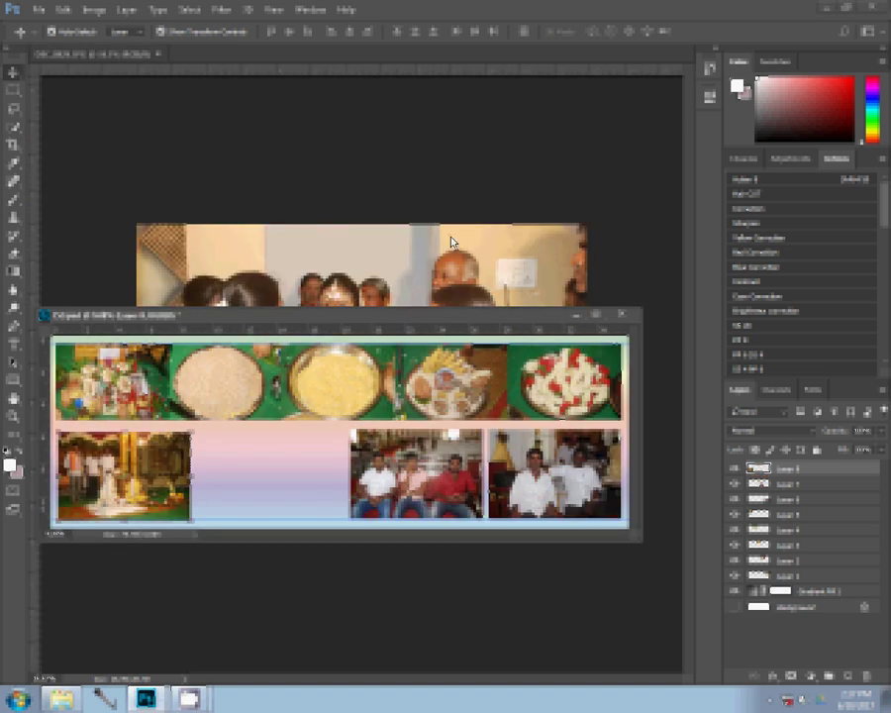
{"action": "left_click", "coordinate": [92, 10]}
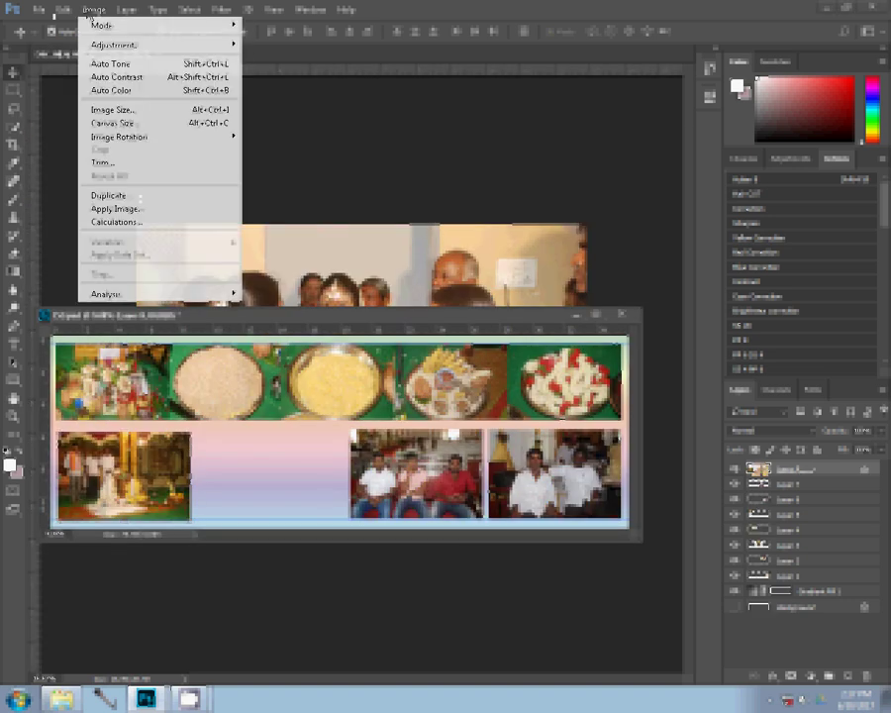
{"action": "left_click", "coordinate": [123, 111]}
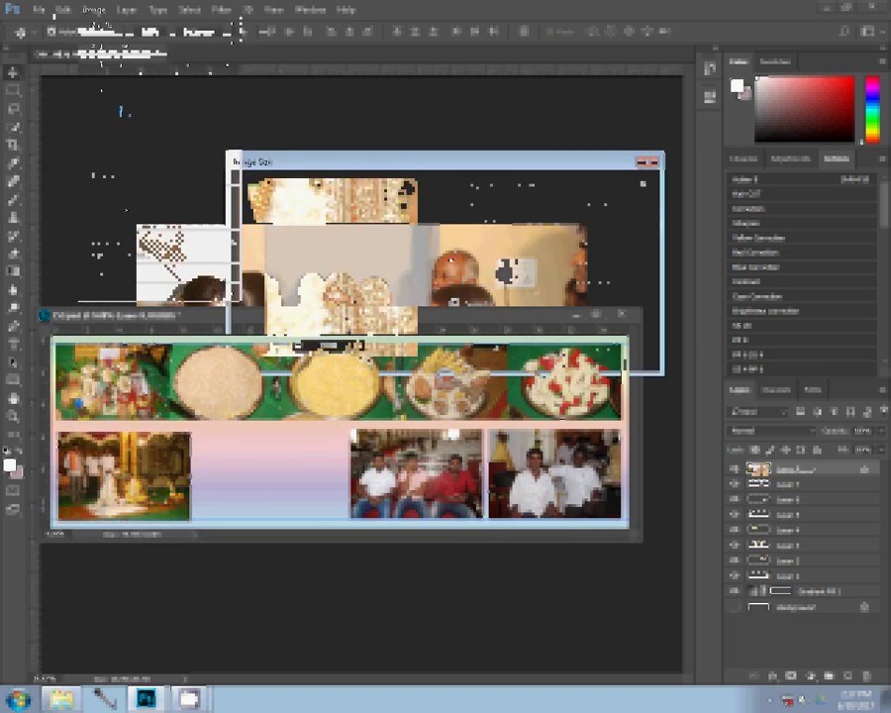
{"action": "left_click", "coordinate": [508, 350]}
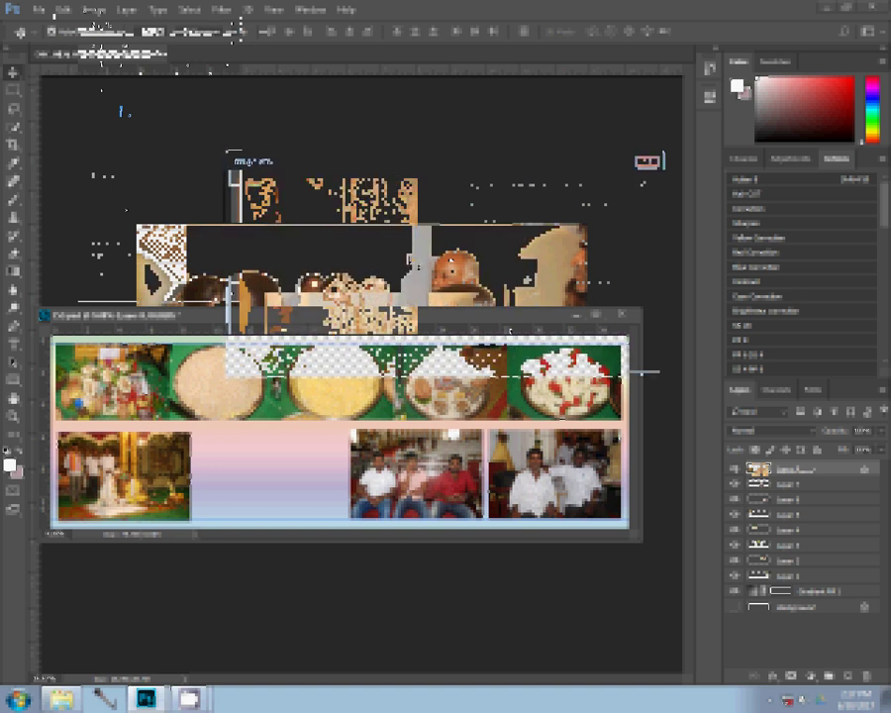
Close the DSC_0826.JPG source photo and the other source photo without saving changes
{"action": "left_click", "coordinate": [414, 260]}
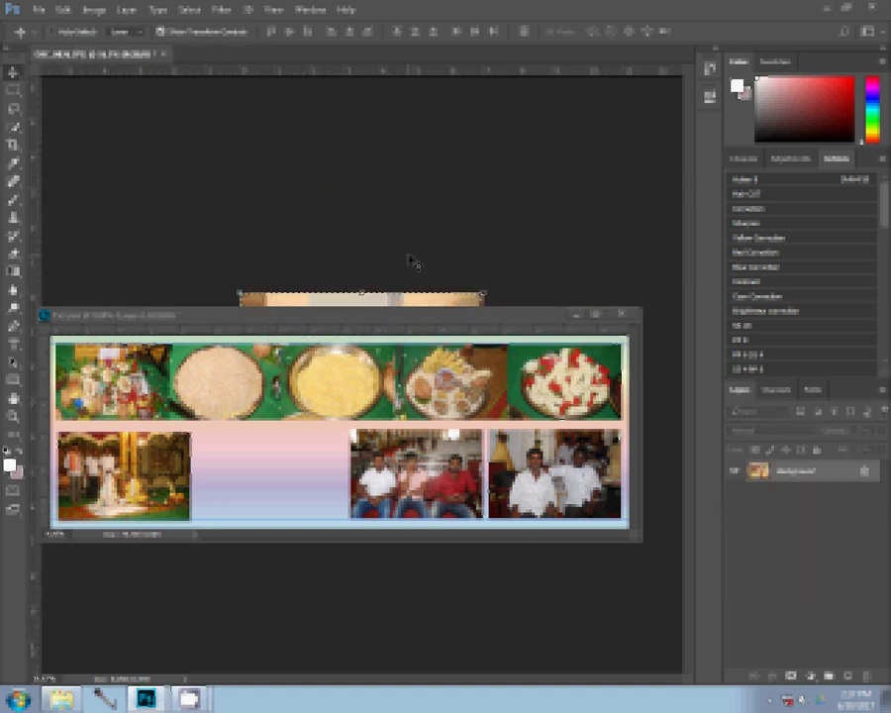
{"action": "key", "text": "ctrl+BackSpace"}
{"action": "left_click", "coordinate": [166, 53]}
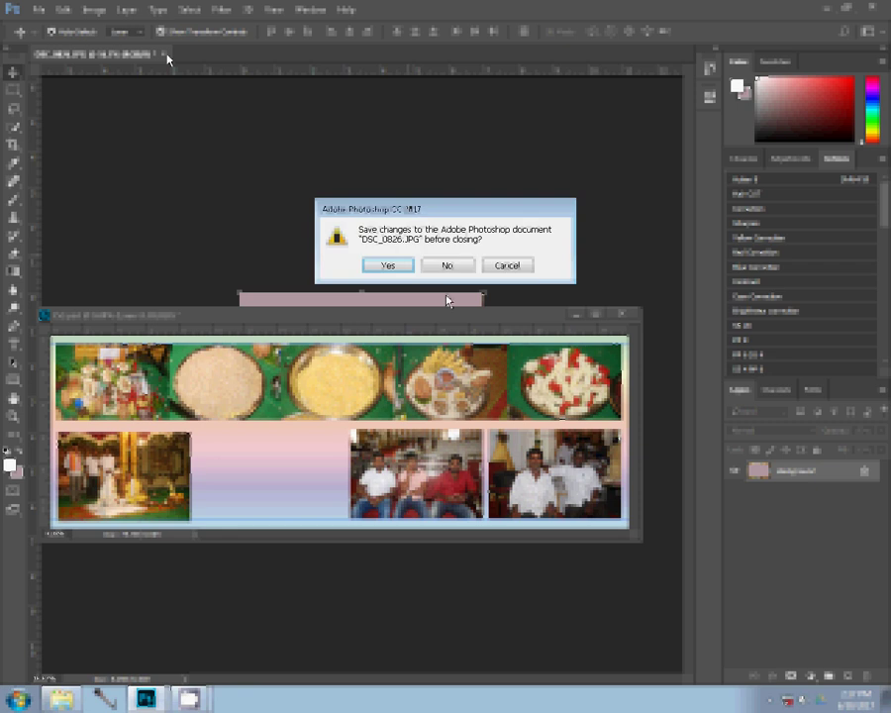
{"action": "left_click", "coordinate": [450, 264]}
Hide the pastel Gradient Fill layer and merge the visible photo layers into one
{"action": "left_click", "coordinate": [403, 318]}
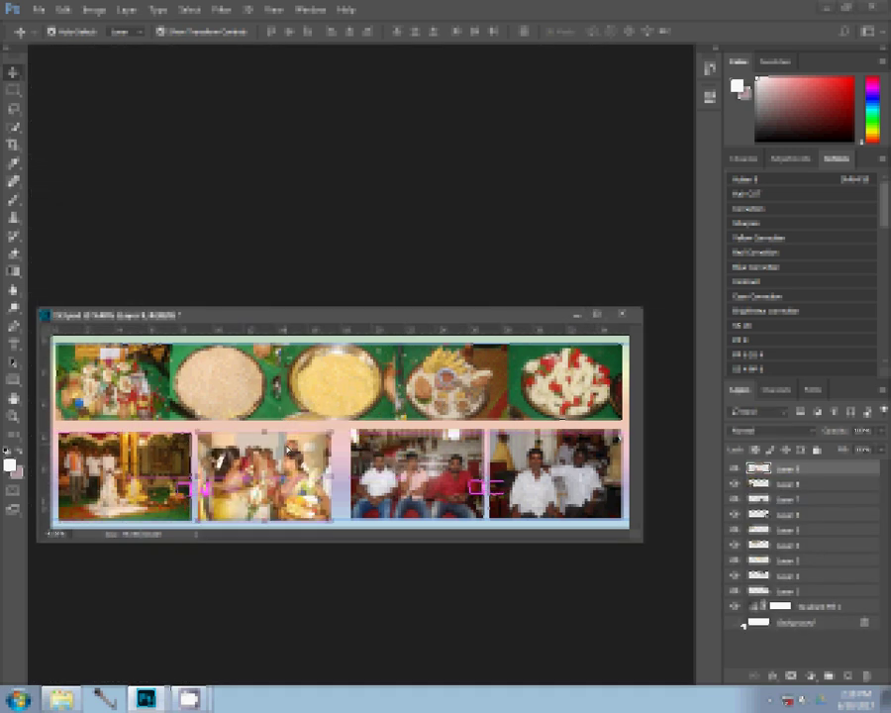
{"action": "left_click", "coordinate": [733, 606]}
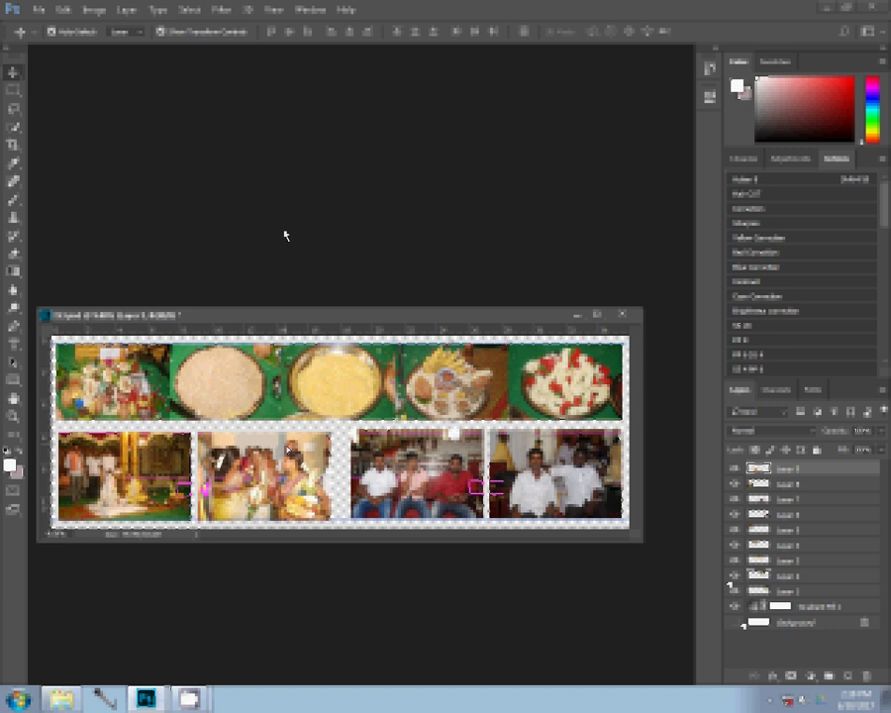
{"action": "left_click", "coordinate": [127, 9]}
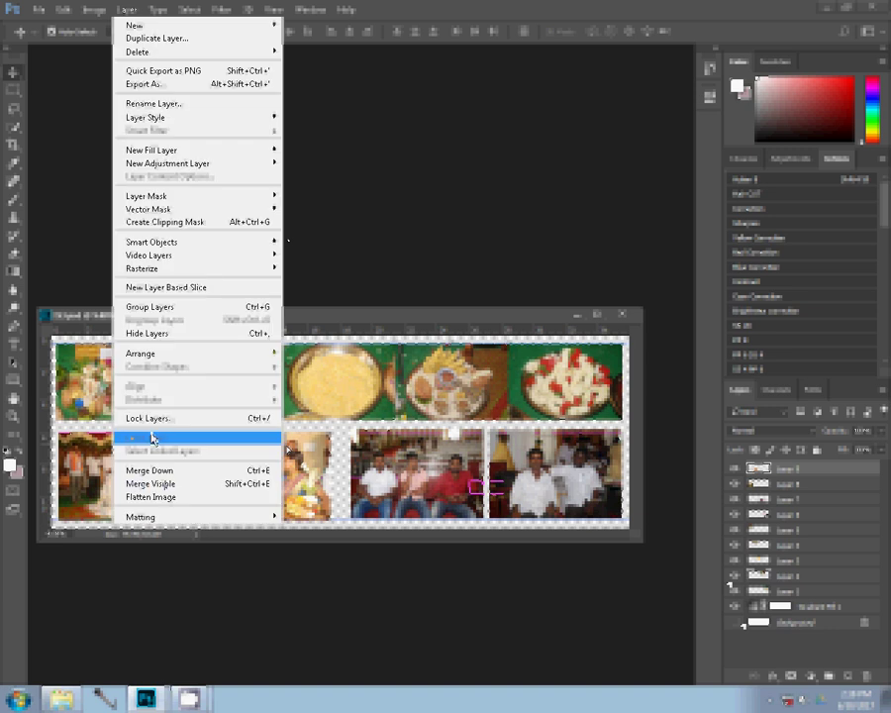
{"action": "left_click", "coordinate": [151, 438]}
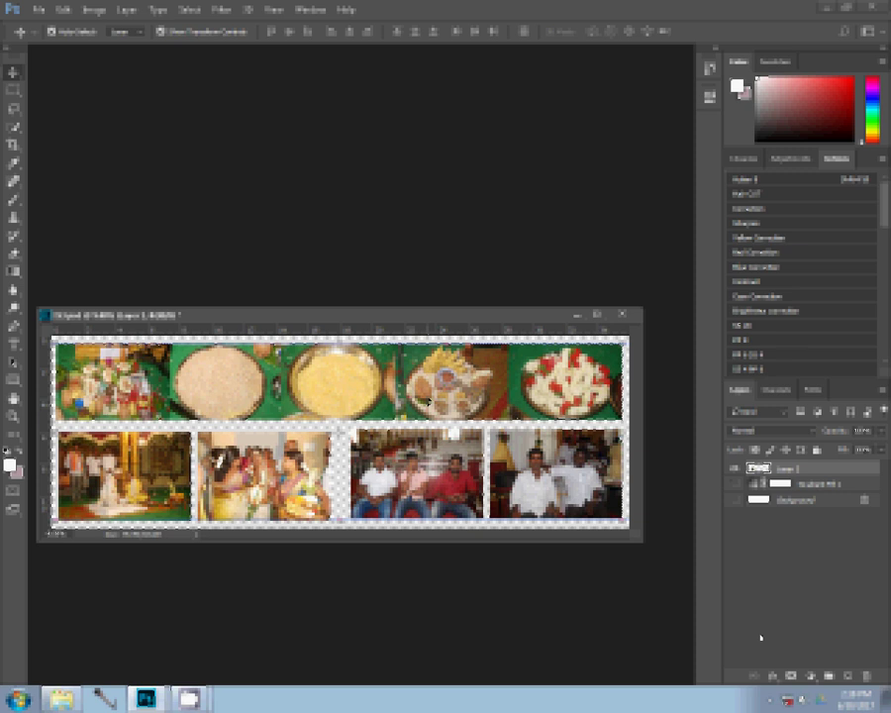
Give the merged photos a red-blue-yellow gradient stroke, then show the Gradient Fill layer again
{"action": "left_click", "coordinate": [773, 675]}
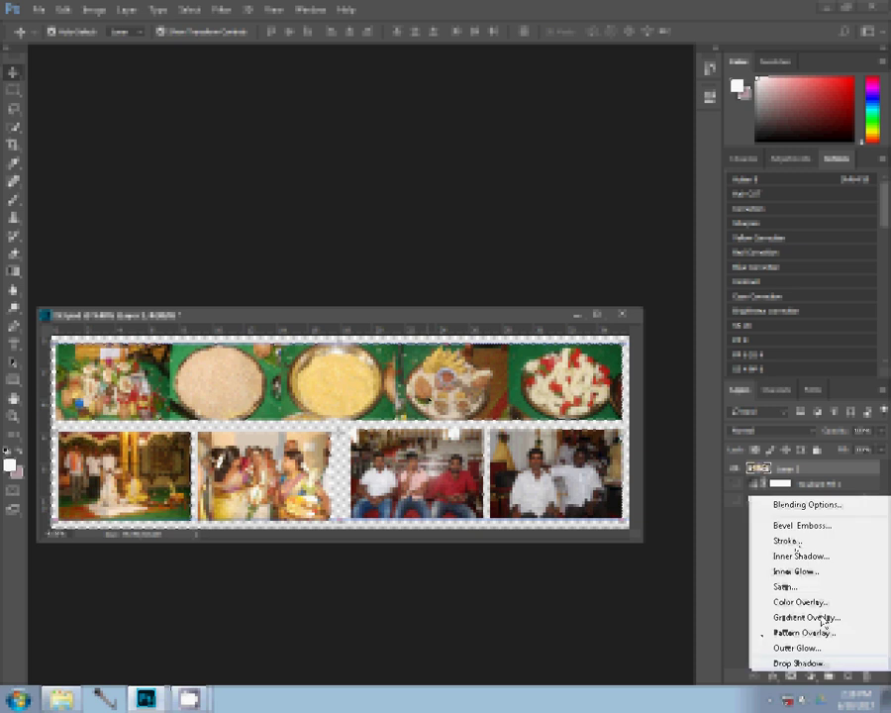
{"action": "left_click", "coordinate": [824, 618]}
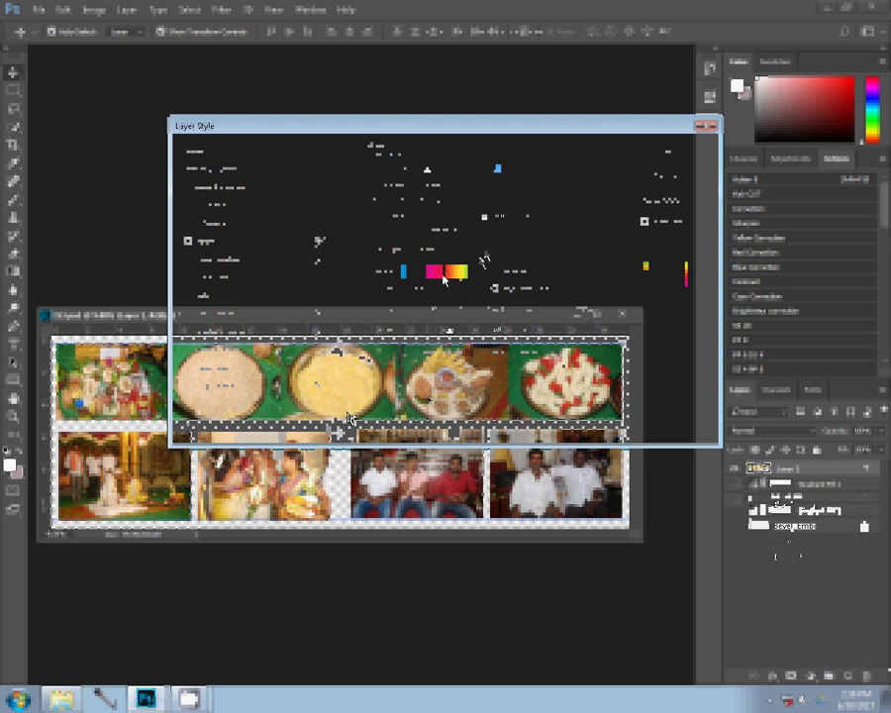
{"action": "left_click", "coordinate": [442, 275]}
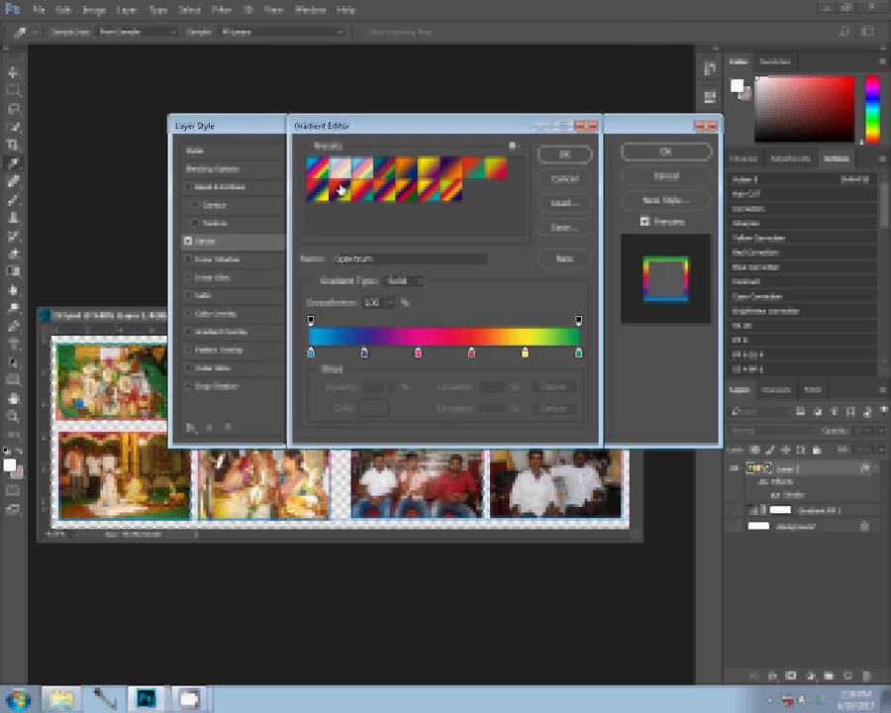
{"action": "left_click", "coordinate": [341, 185]}
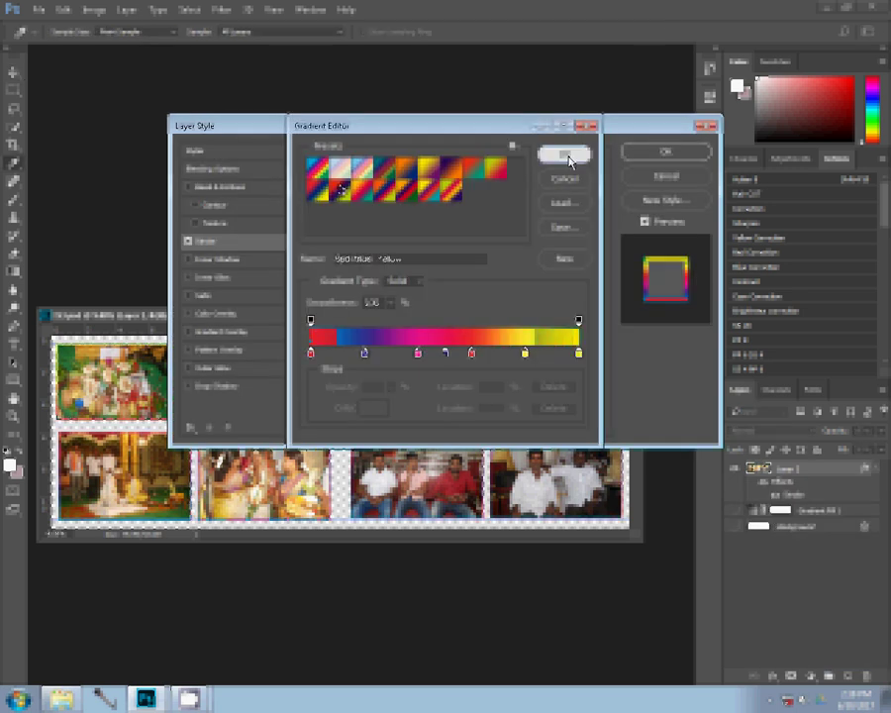
{"action": "left_click", "coordinate": [567, 154]}
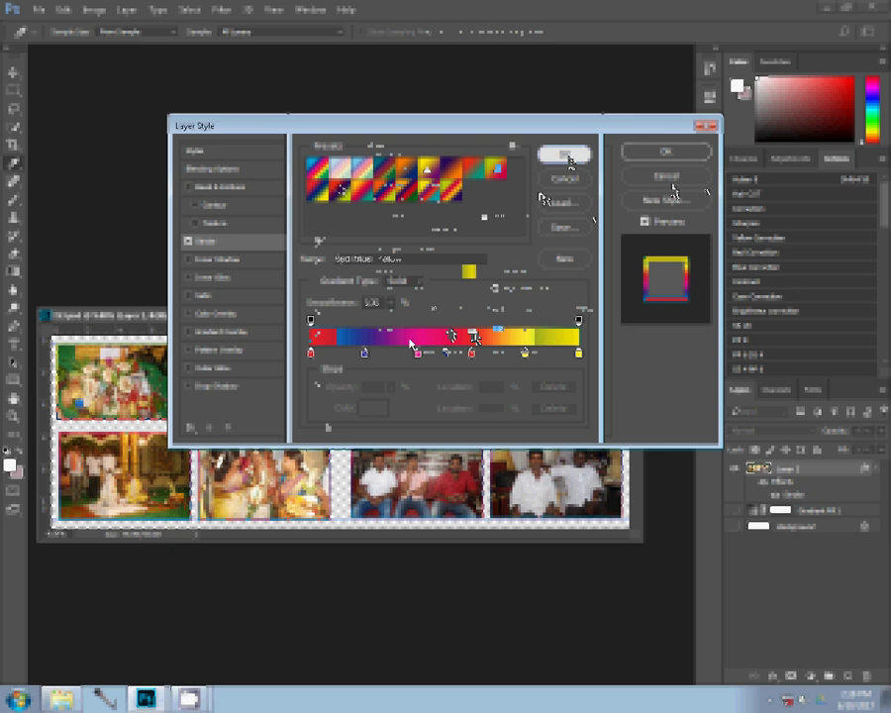
{"action": "left_click", "coordinate": [571, 160]}
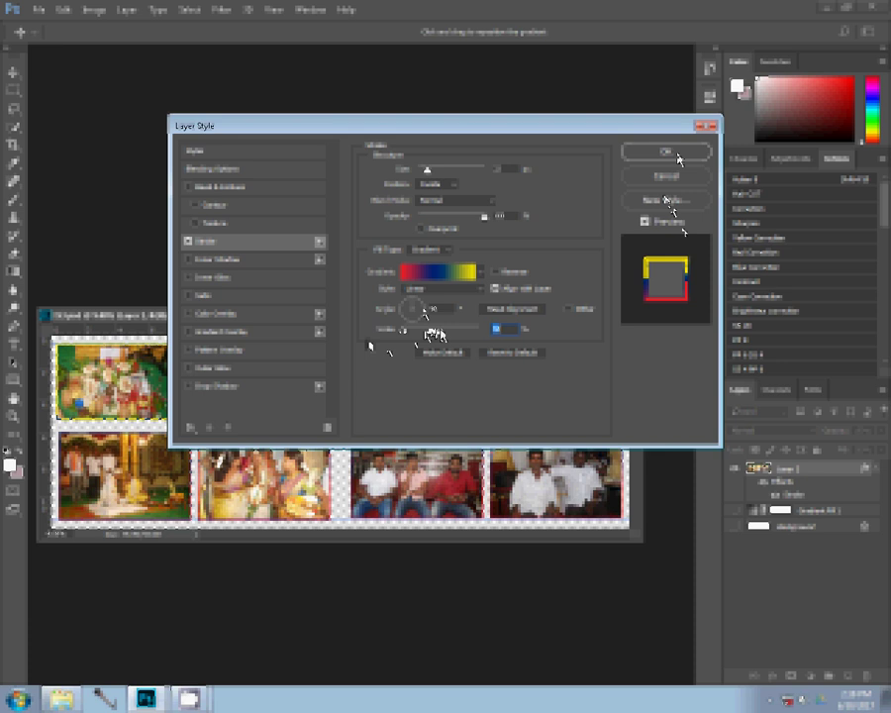
{"action": "left_click", "coordinate": [678, 156]}
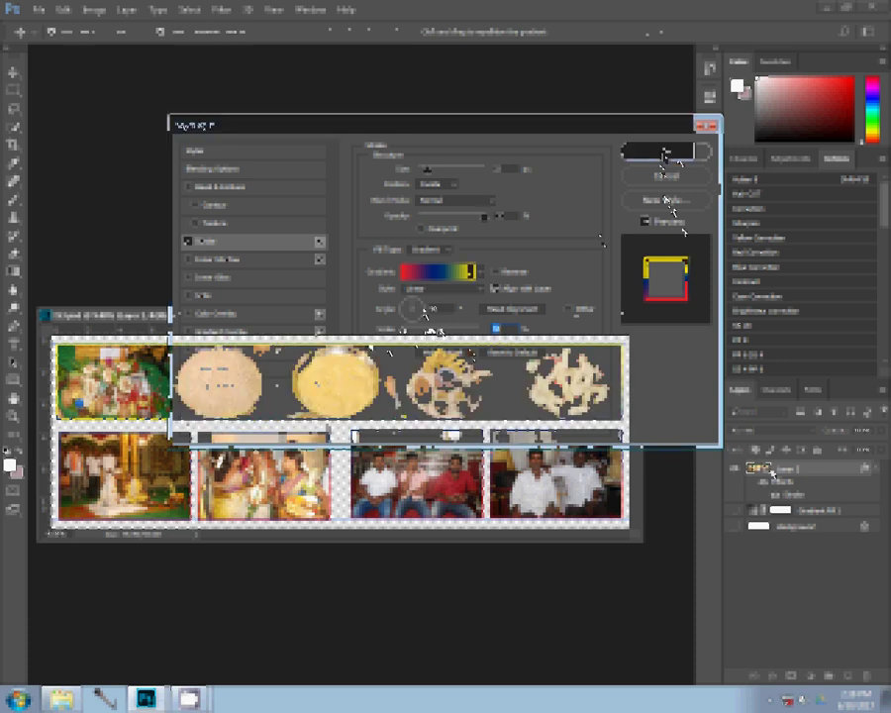
{"action": "left_click", "coordinate": [736, 527]}
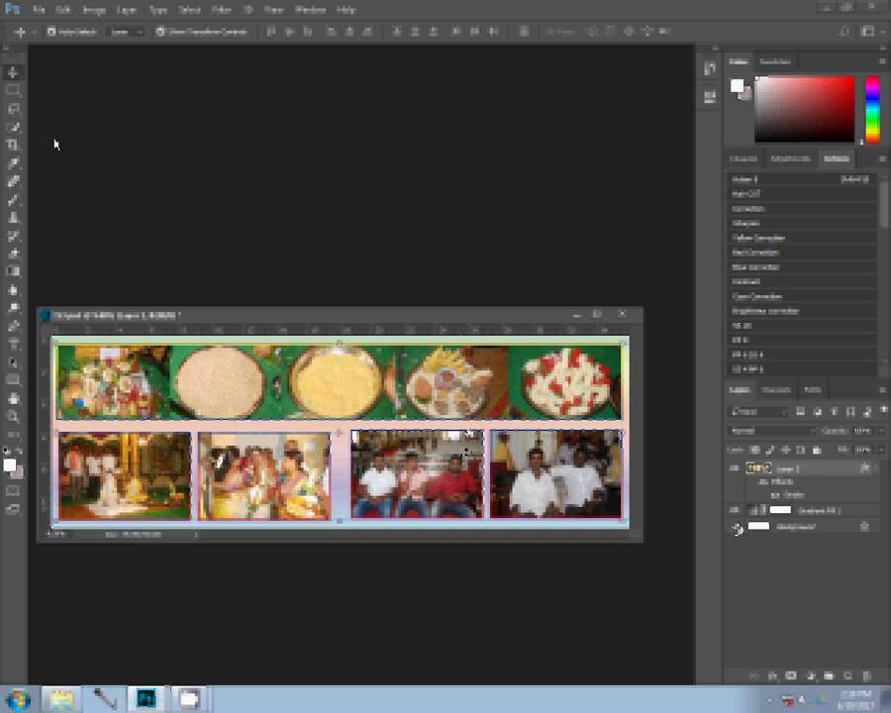
Save the banner as 154.psd in the F:\k 1 folder, then bring up the Snipping Tool
{"action": "key", "text": "alt+f"}
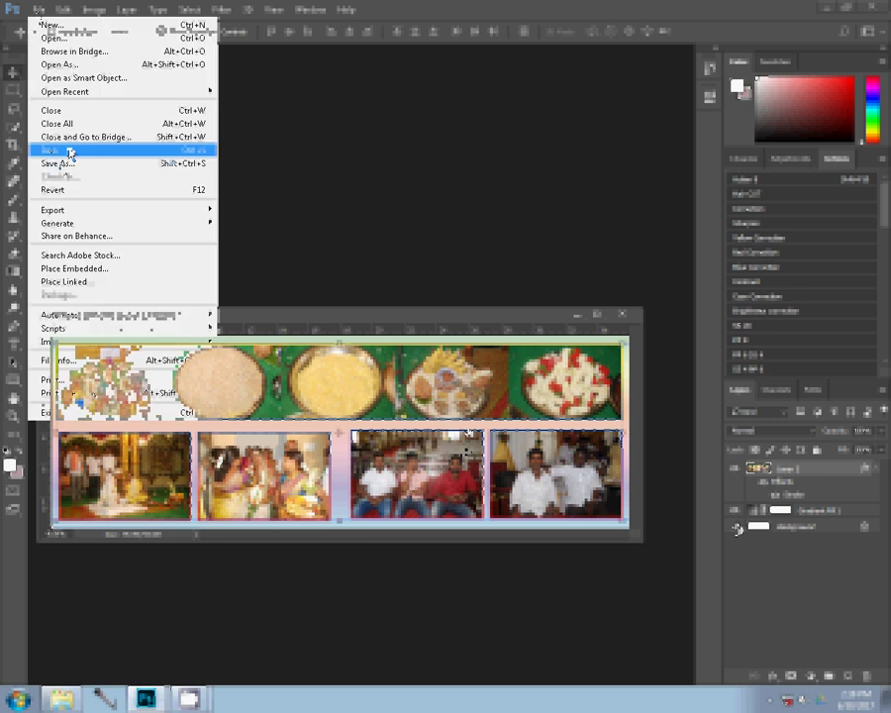
{"action": "left_click", "coordinate": [594, 369]}
{"action": "type", "text": "1"}
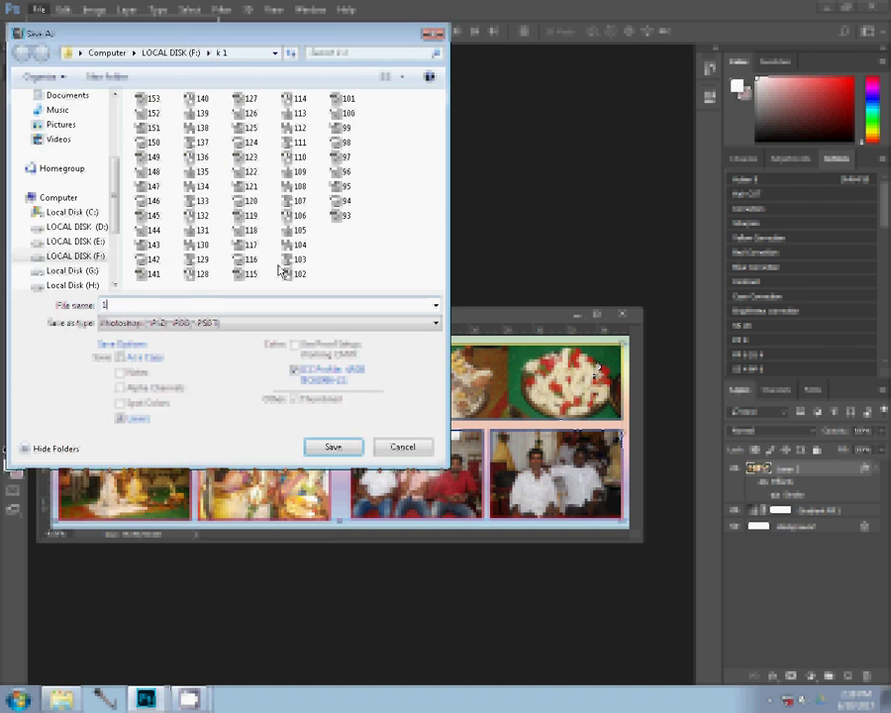
{"action": "type", "text": "54"}
{"action": "left_click", "coordinate": [343, 450]}
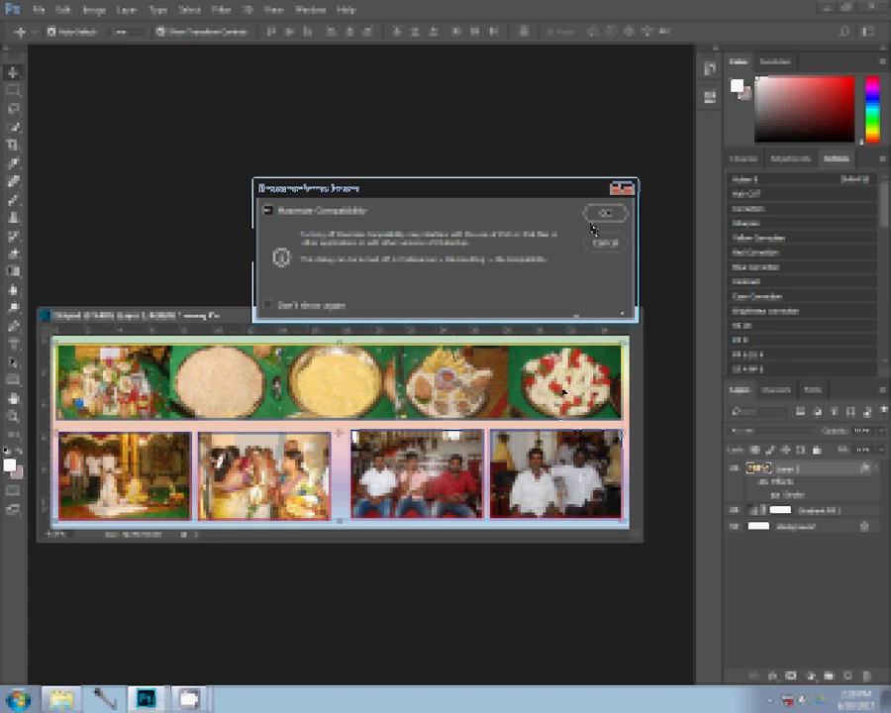
{"action": "left_click", "coordinate": [189, 701]}
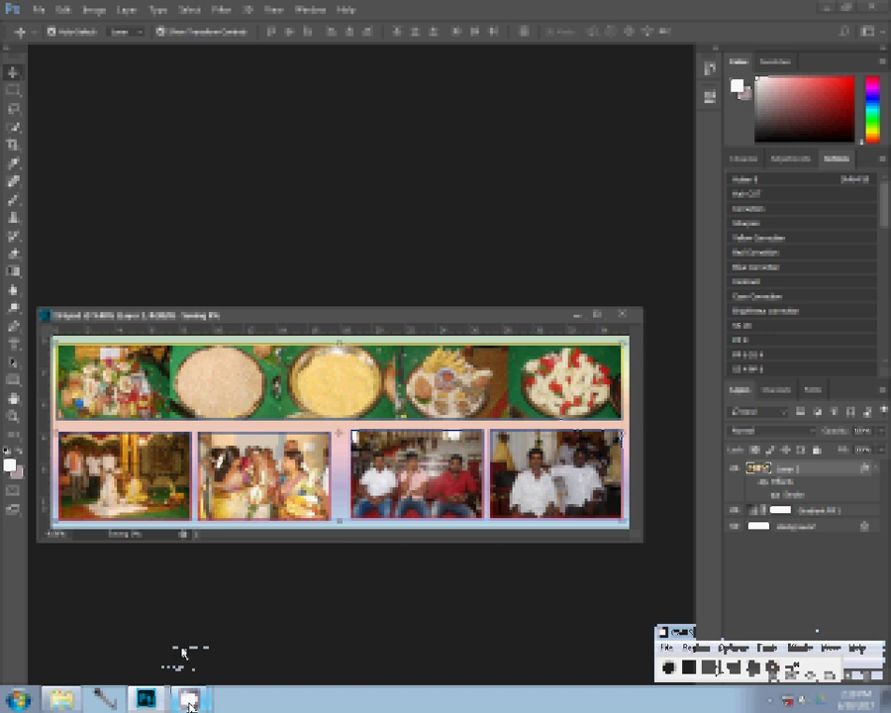